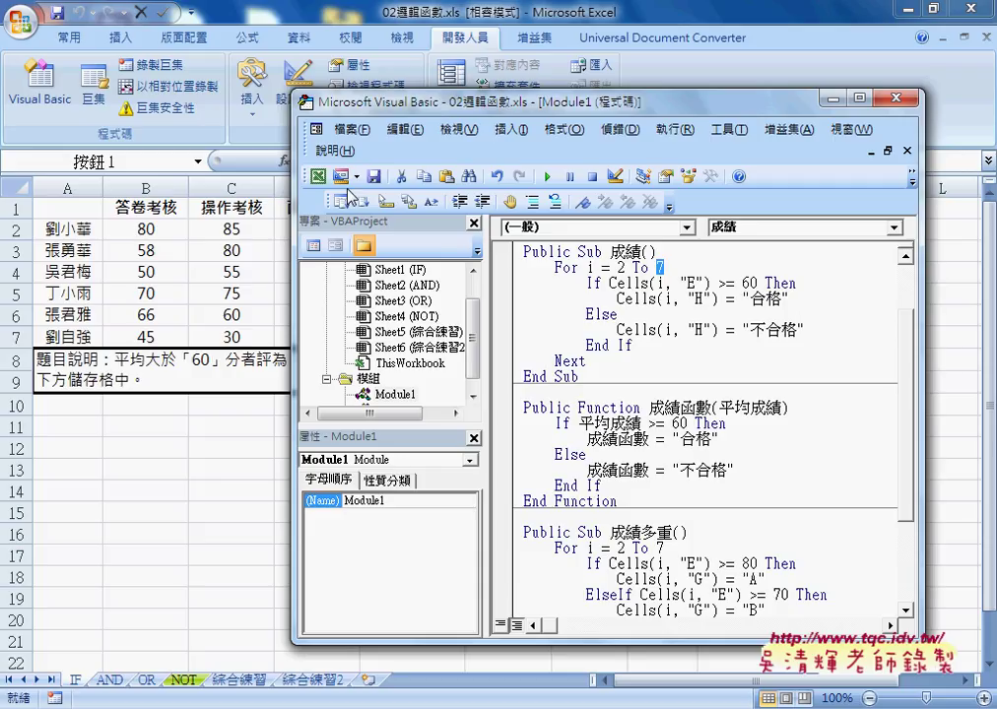
- Check the score table's extent with Ctrl+arrow jumps, ending on B7 as the last score
left_click(77, 234)
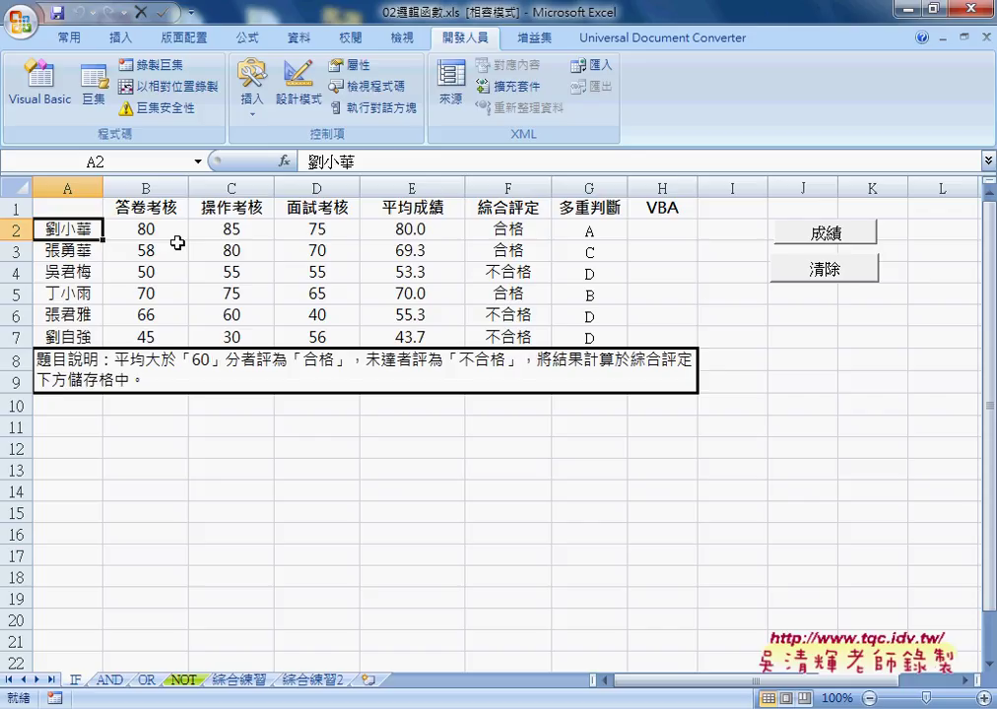
key("Right")
key("Right")
key("Right")
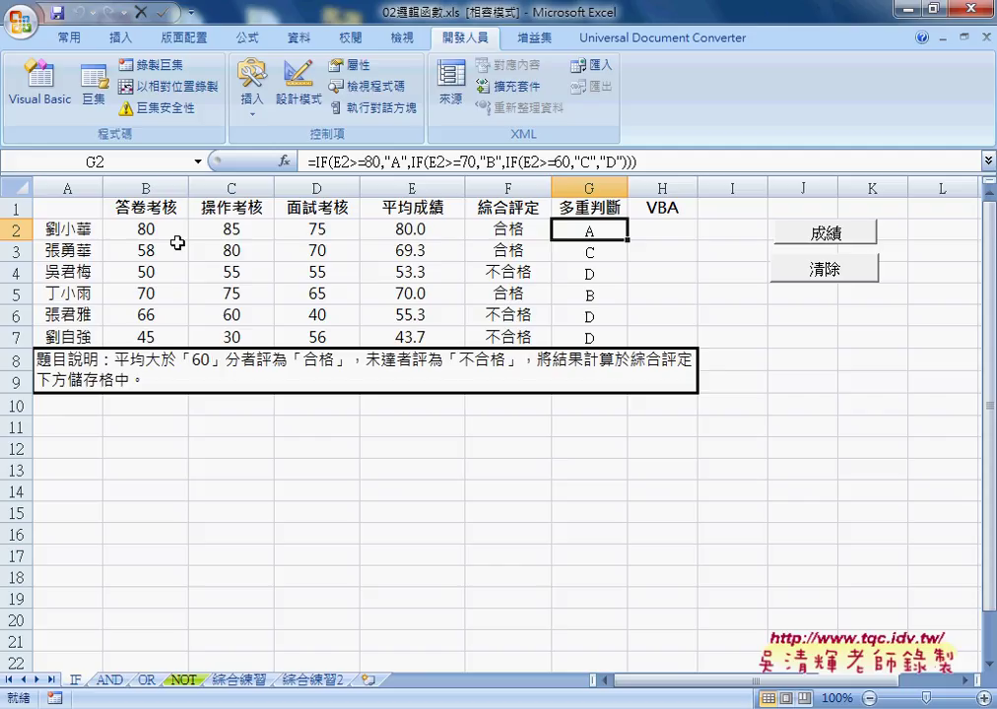
key("Down")
key("Down")
key("Down")
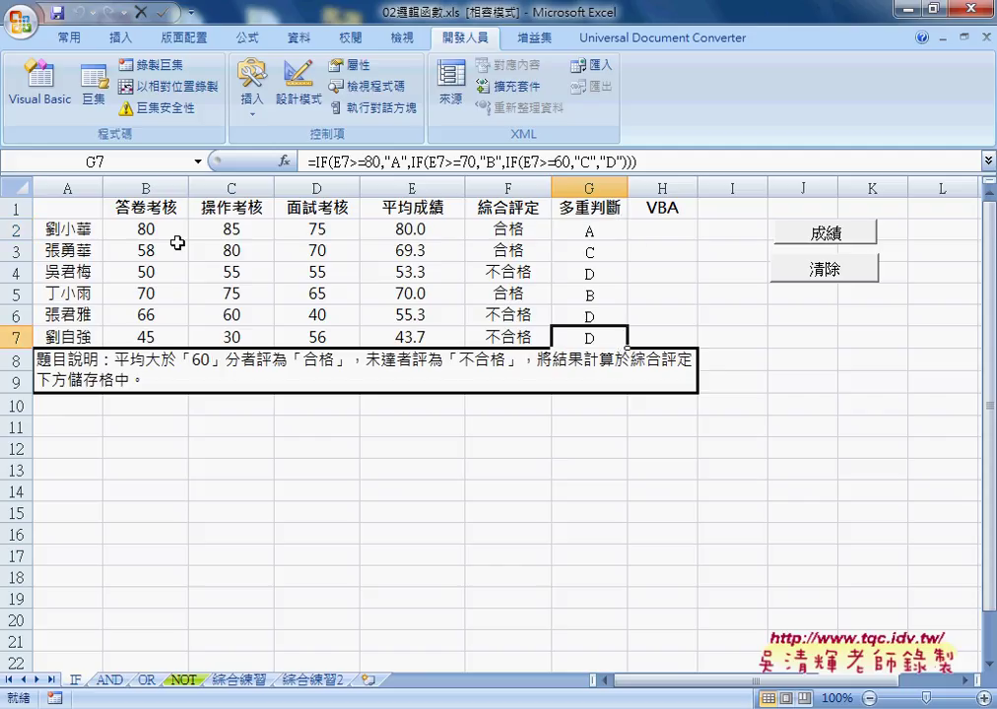
key("ctrl+Left")
key("ctrl+Up")
key("ctrl+Right")
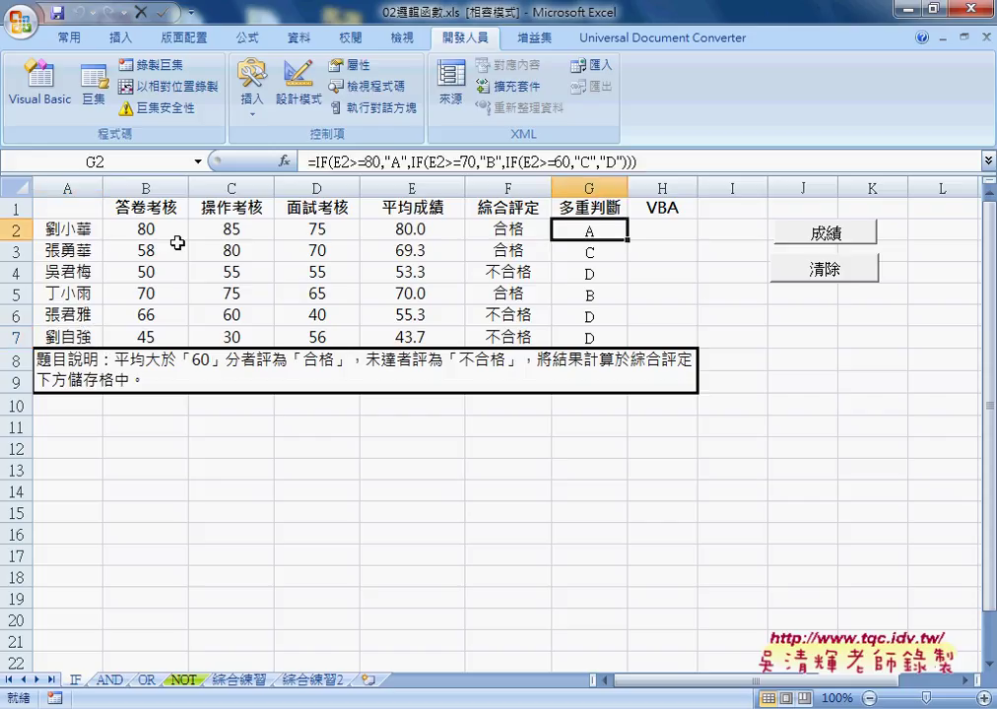
key("ctrl+Down")
key("ctrl+Left")
key("ctrl+Up")
key("ctrl+Right")
key("ctrl+Right")
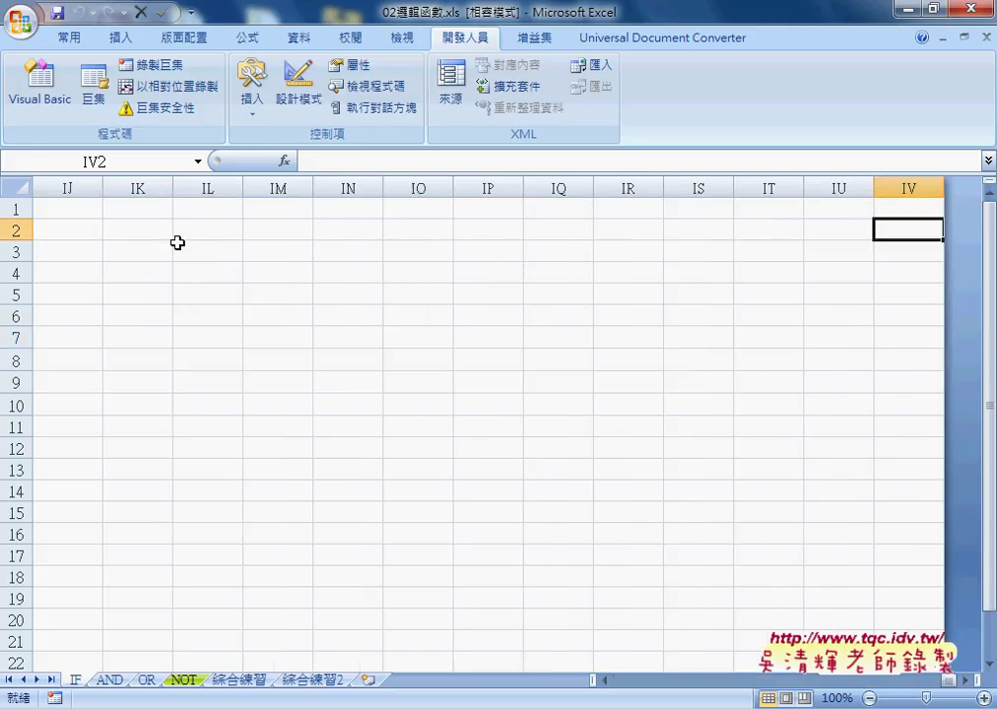
key("ctrl+Left")
key("ctrl+Left")
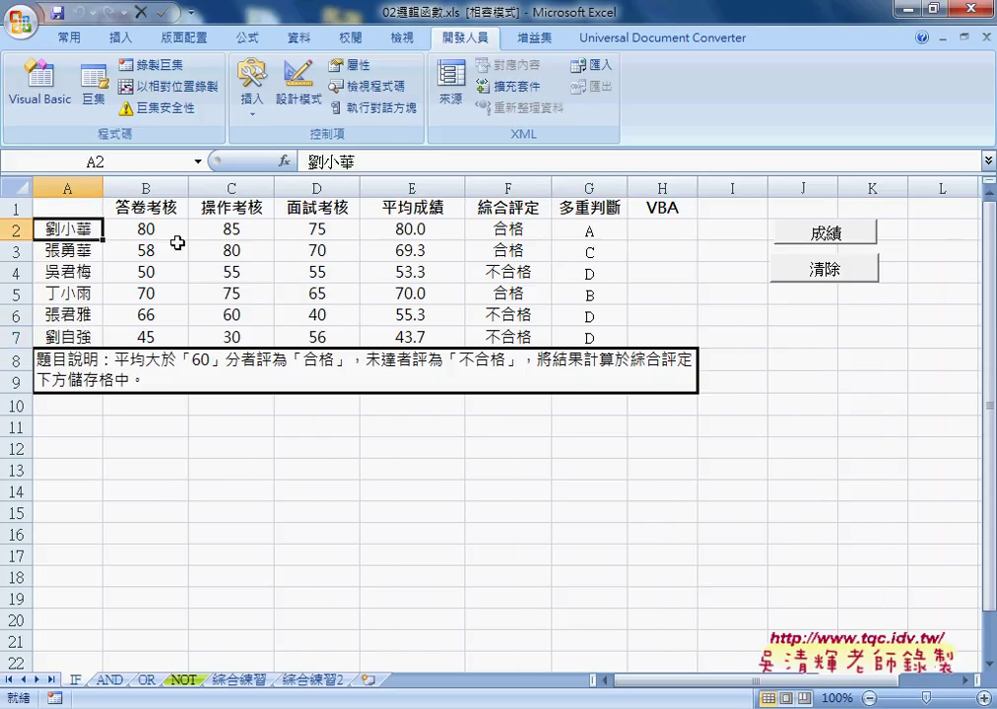
key("ctrl+Down")
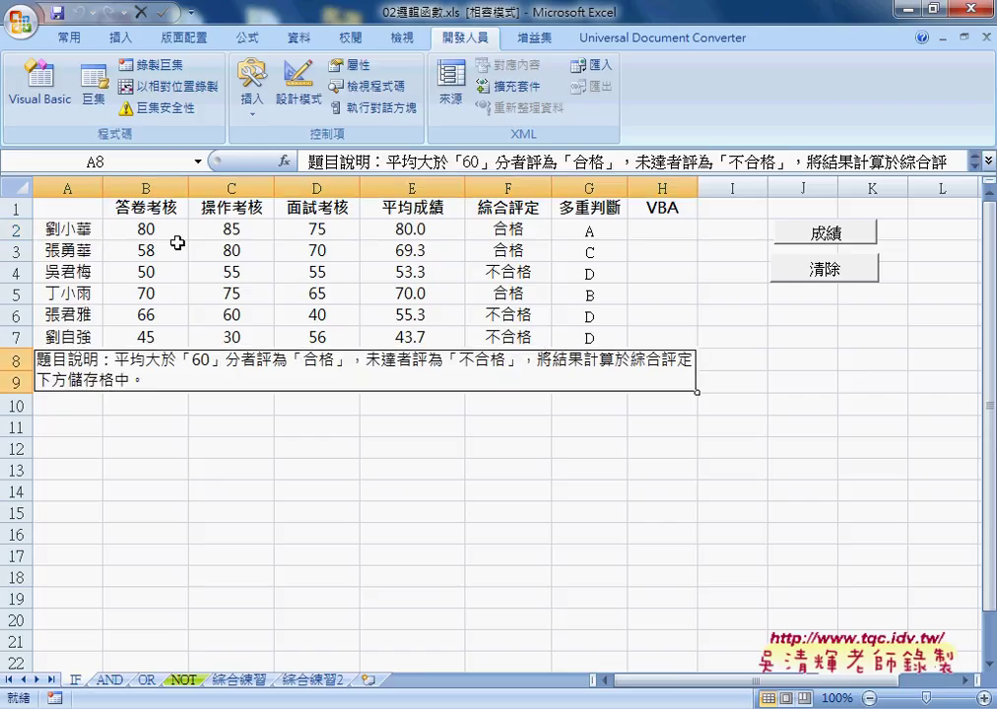
left_click(160, 228)
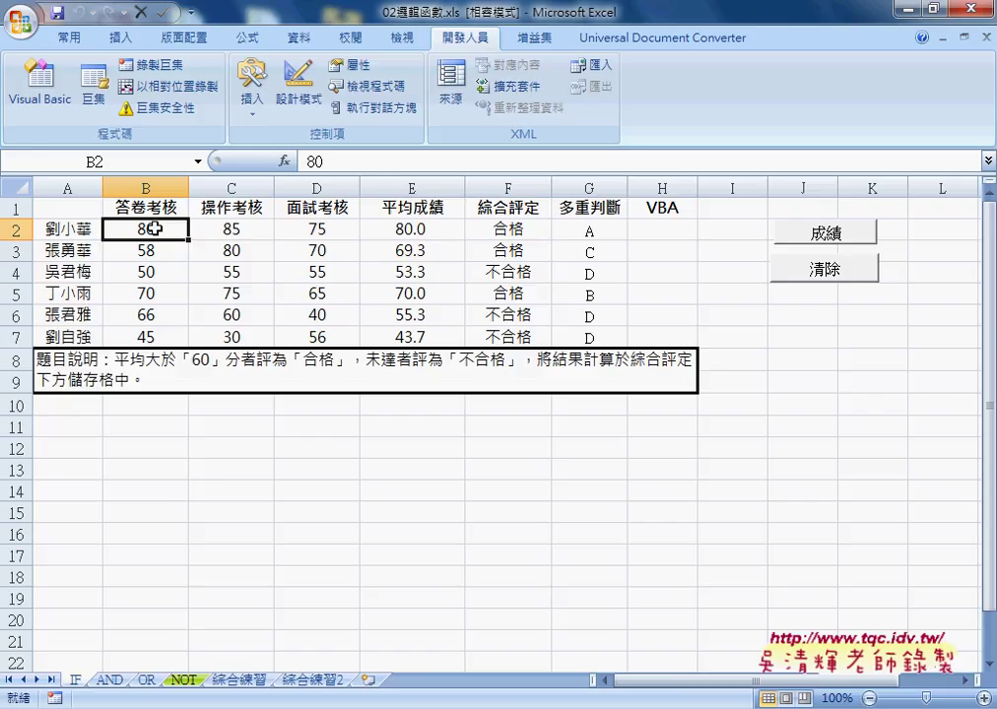
key("ctrl+Down")
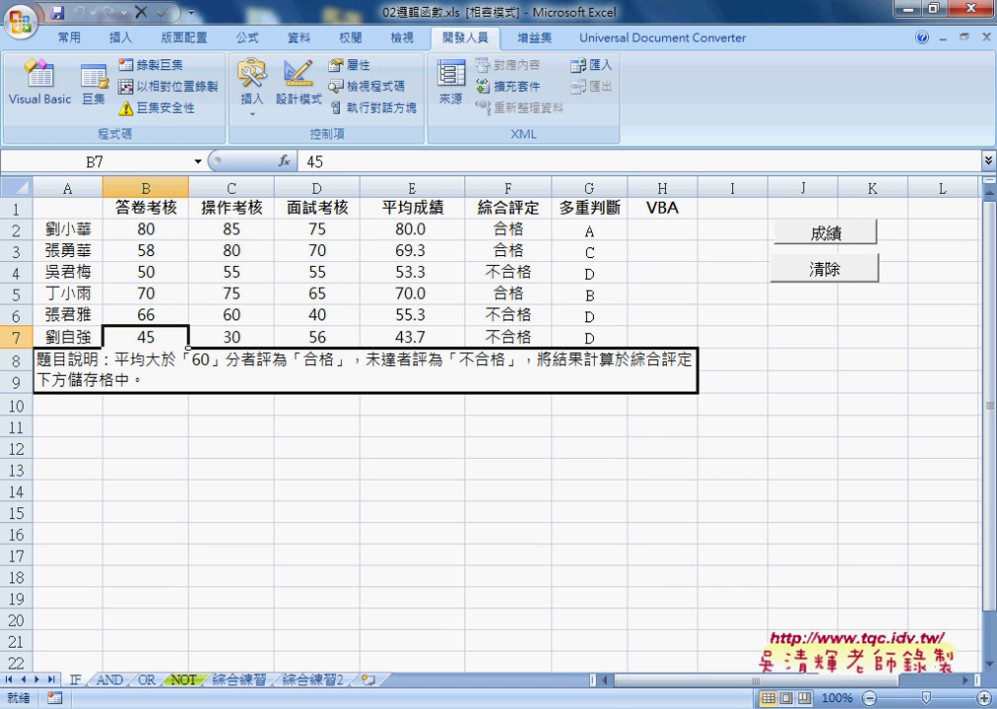
- In the VBA editor, replace the For loop's fixed 7 with range("B2")
left_click(407, 504)
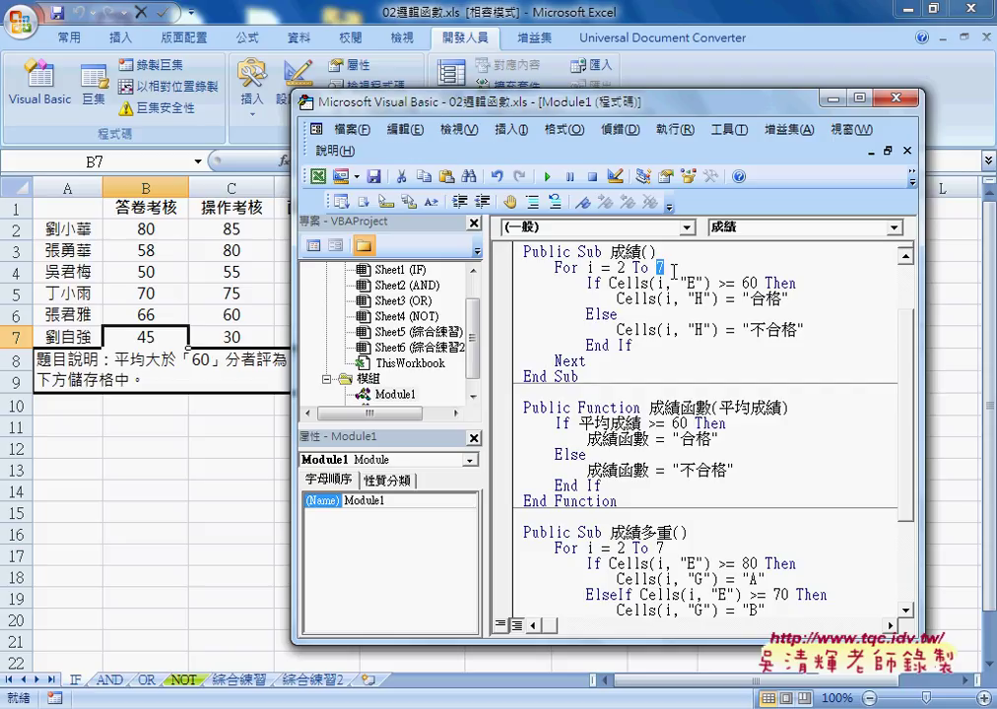
left_click_drag(634, 115, 651, 108)
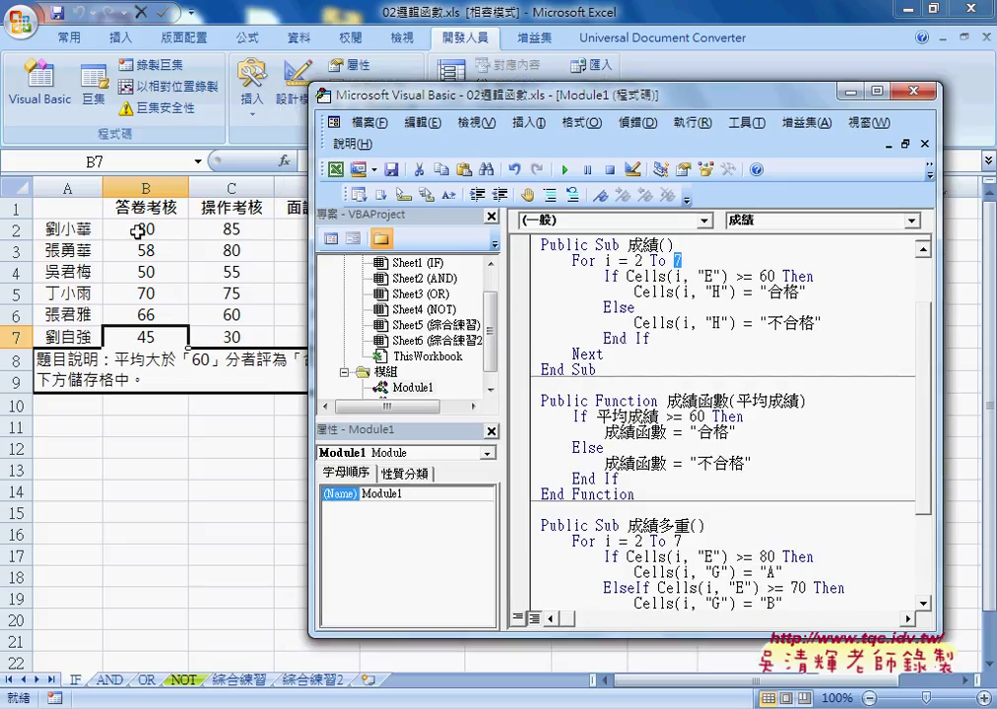
type("h")
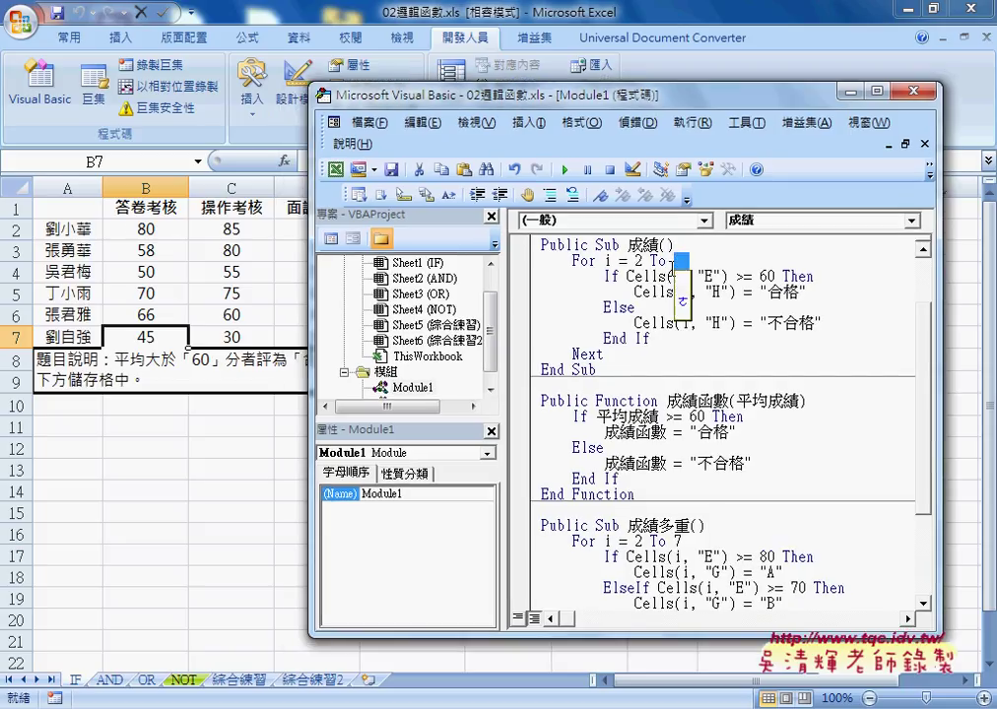
key("BackSpace")
type("ra")
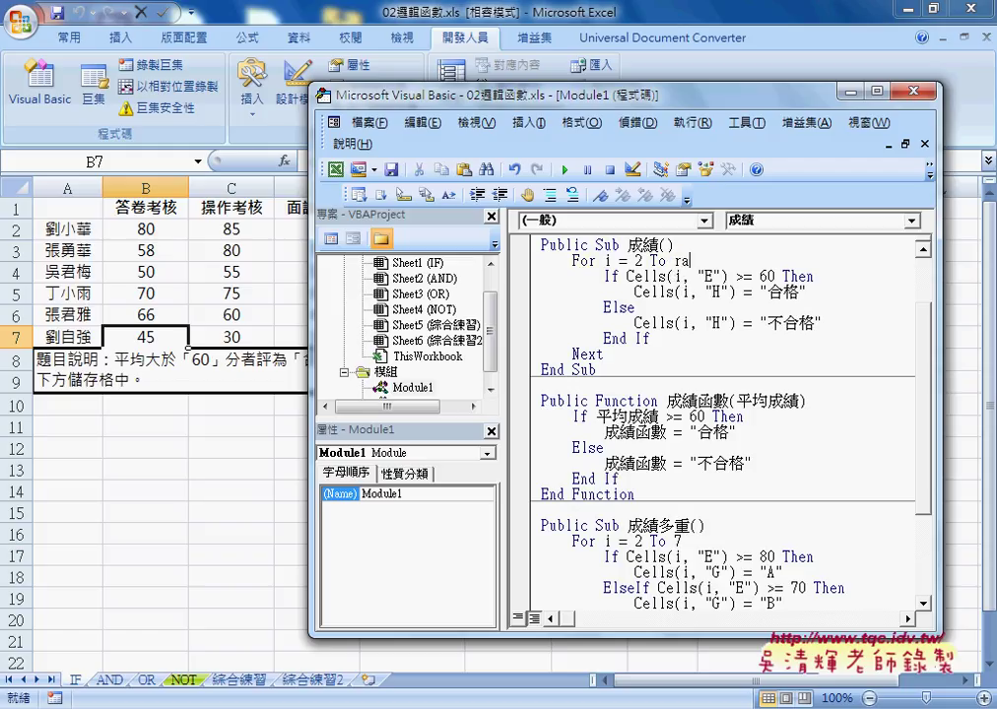
type("m")
type("ge")
key("Left")
key("Left")
key("BackSpace")
type("n")
key("End")
type("(")
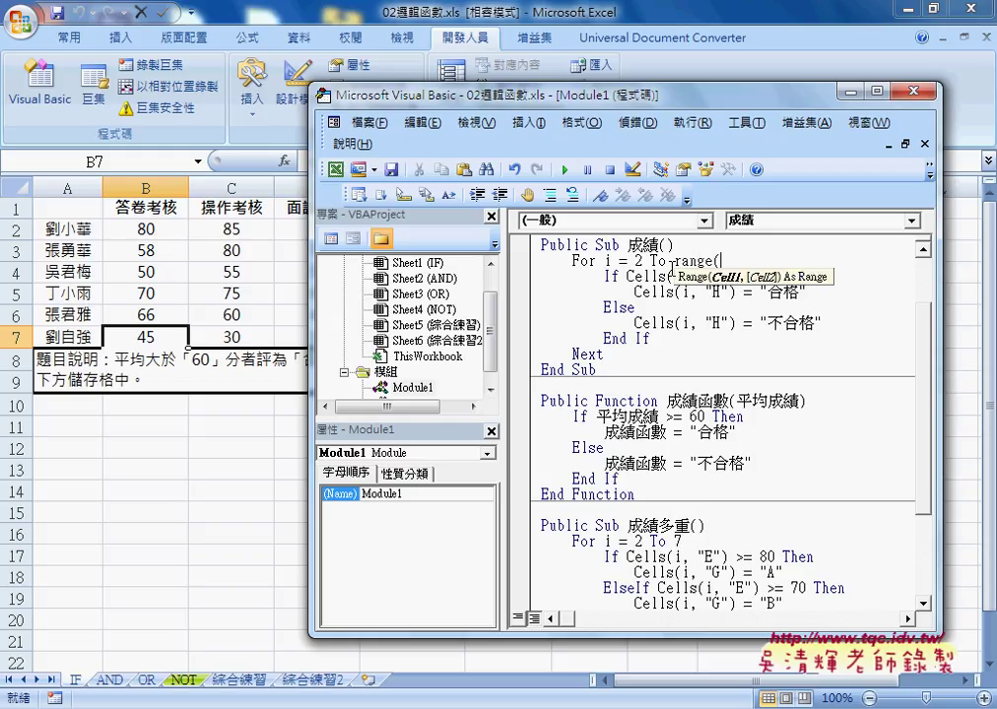
type("\"")
type("B2\"")
type(")")
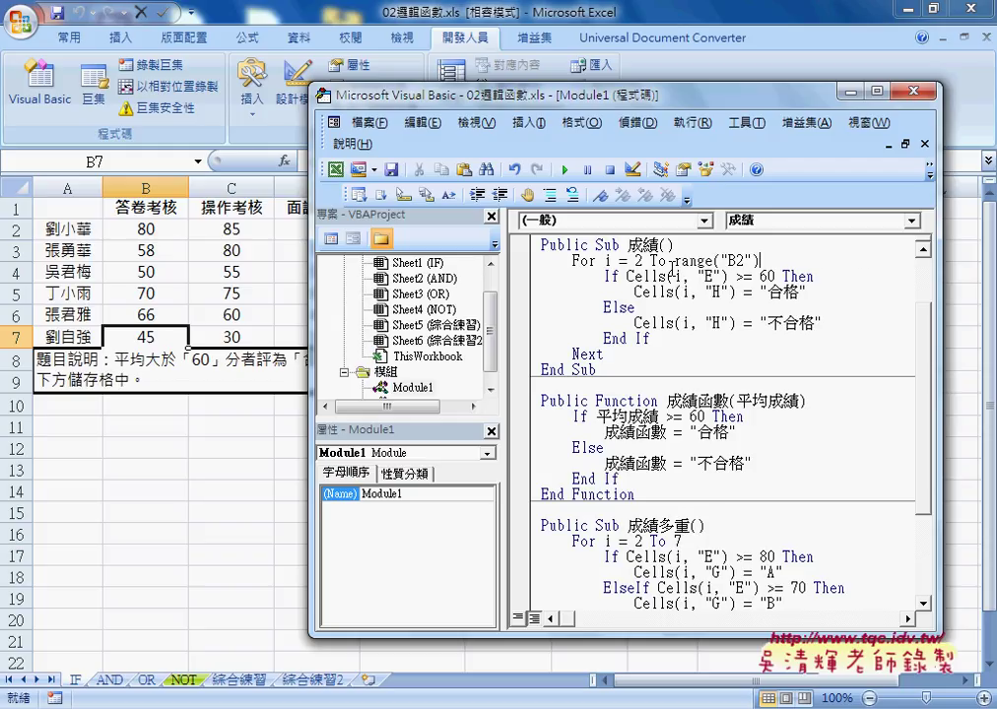
type(".")
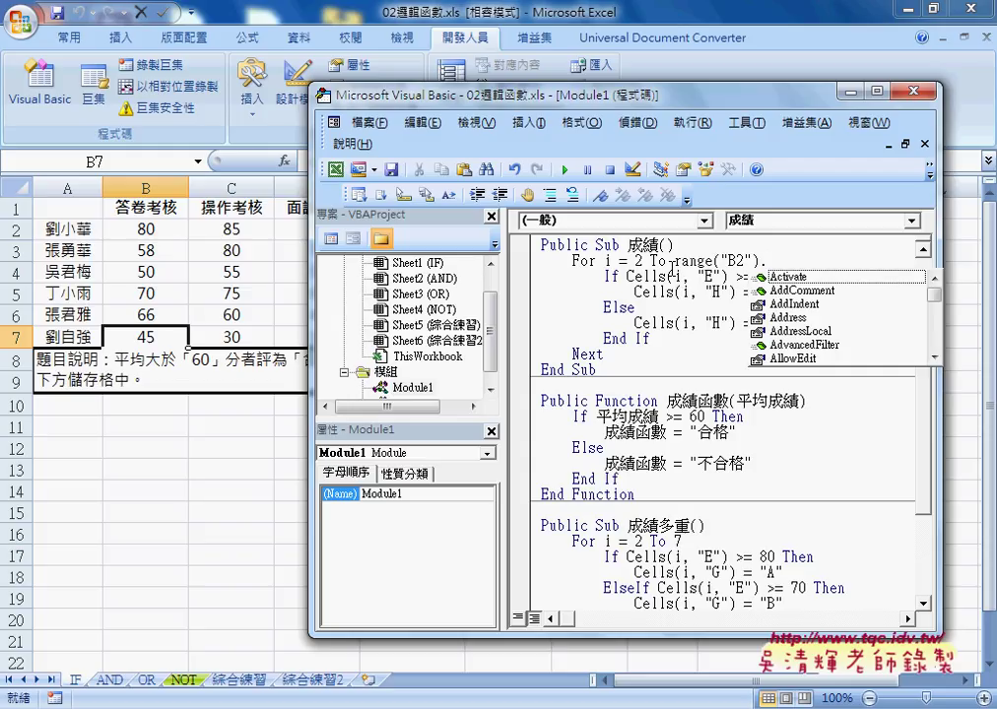
- Extend it to range("B2").End(xlDown), picking End and xlDown from IntelliSense
type("E")
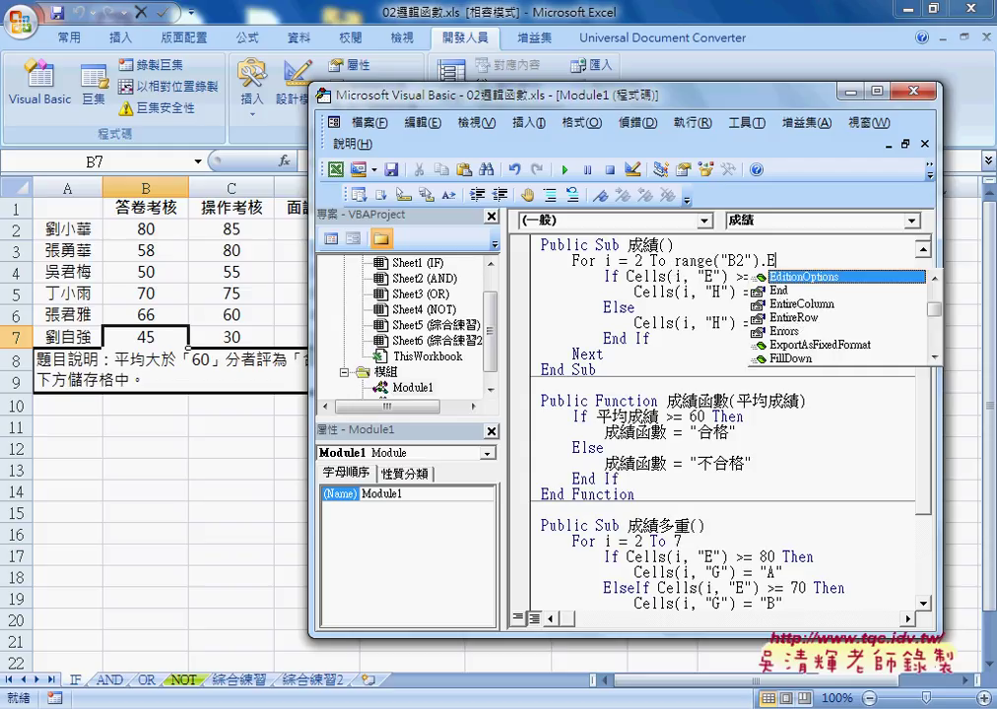
key("Down")
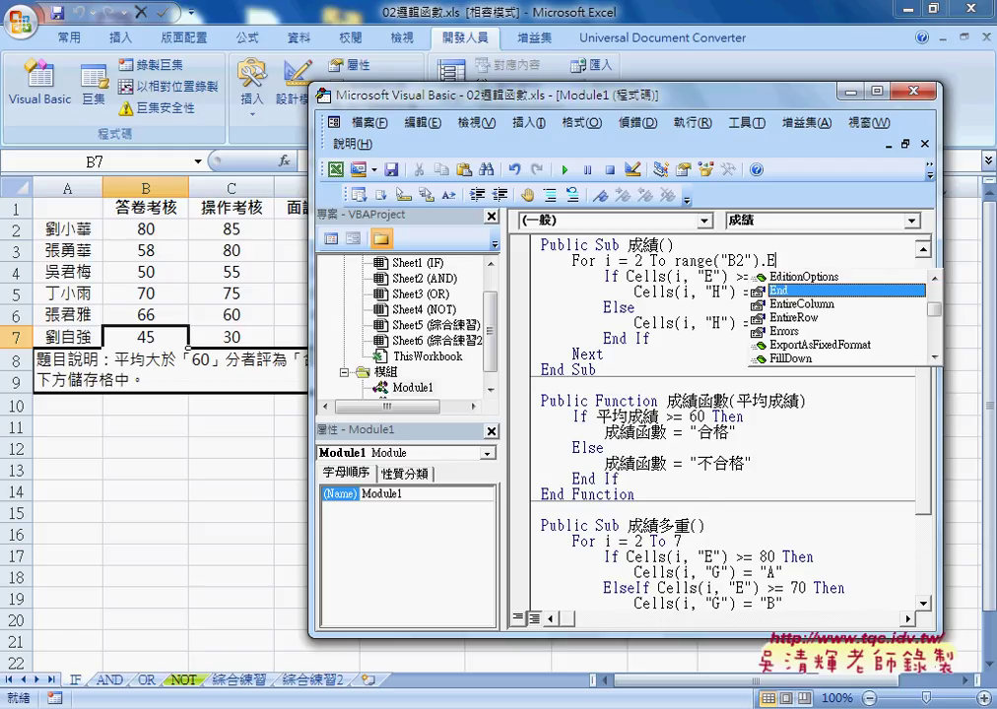
double_click(793, 289)
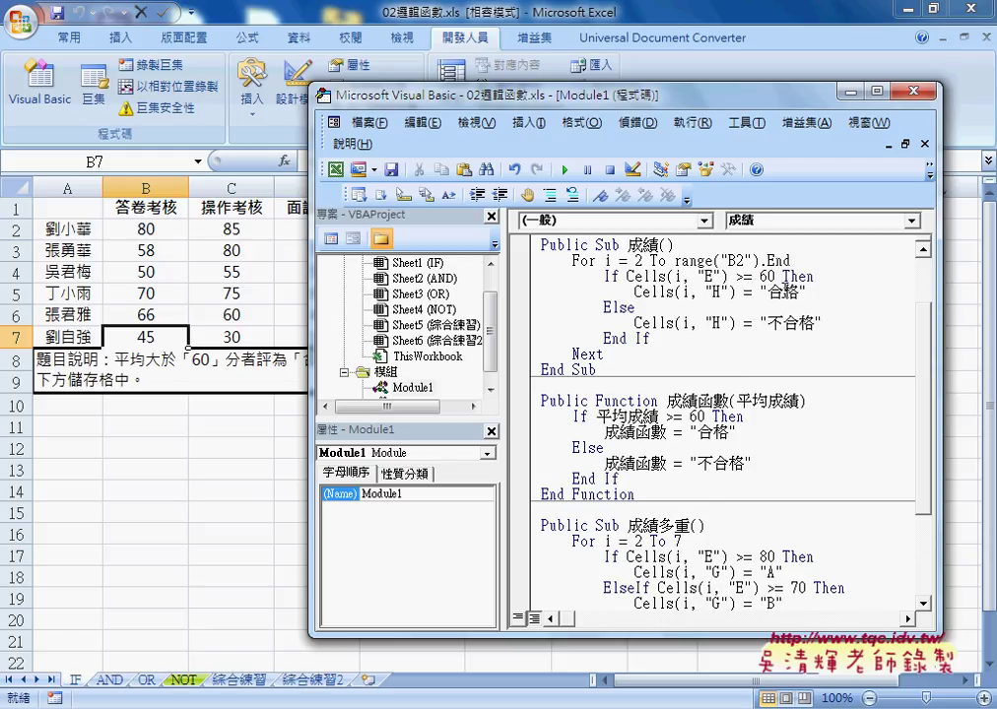
type("(")
key("Down")
key("Down")
key("Down")
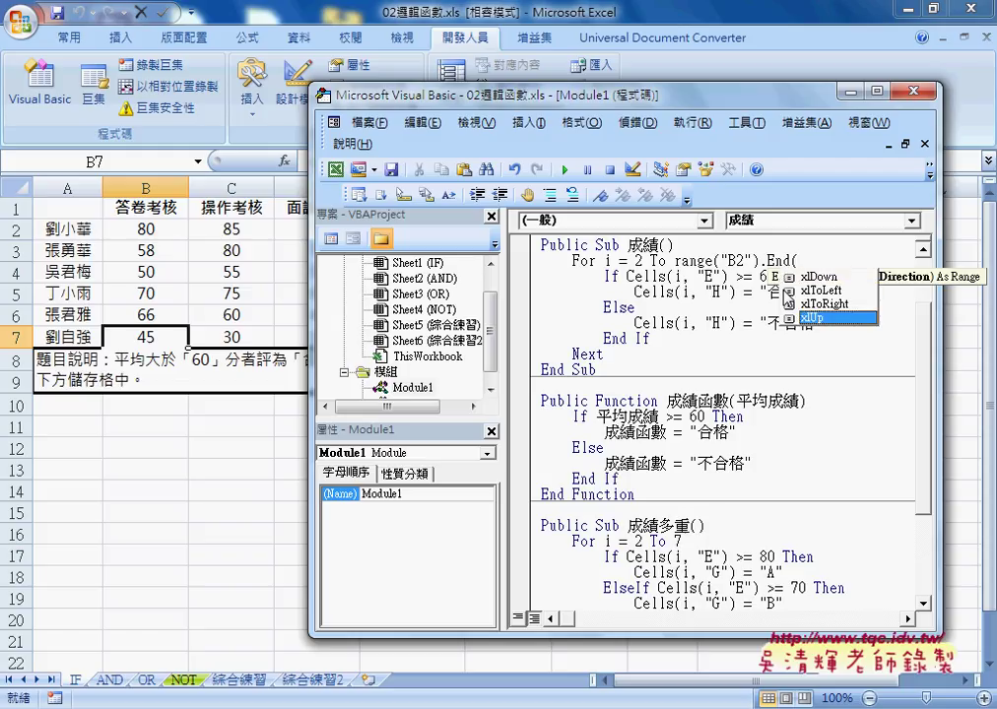
key("Up")
key("Up")
key("Up")
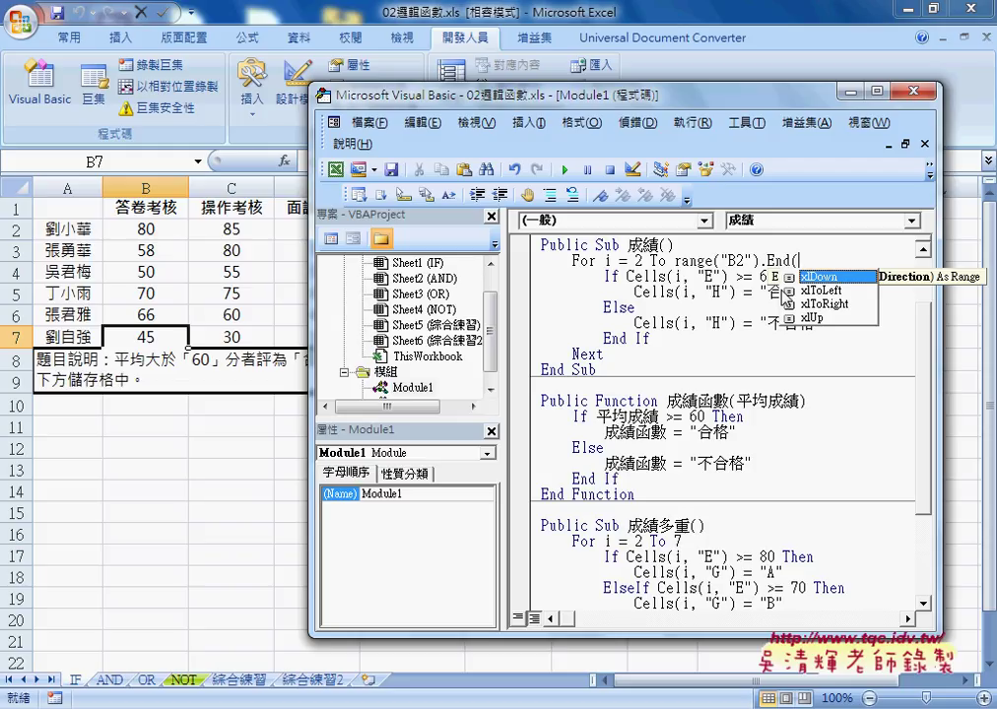
double_click(834, 279)
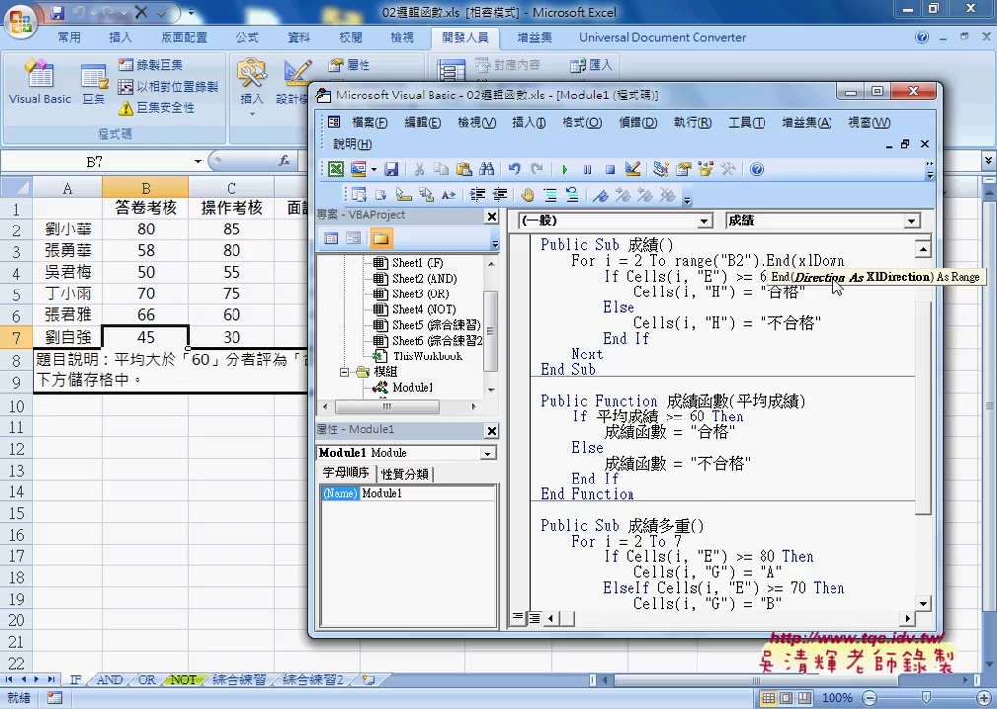
type(")")
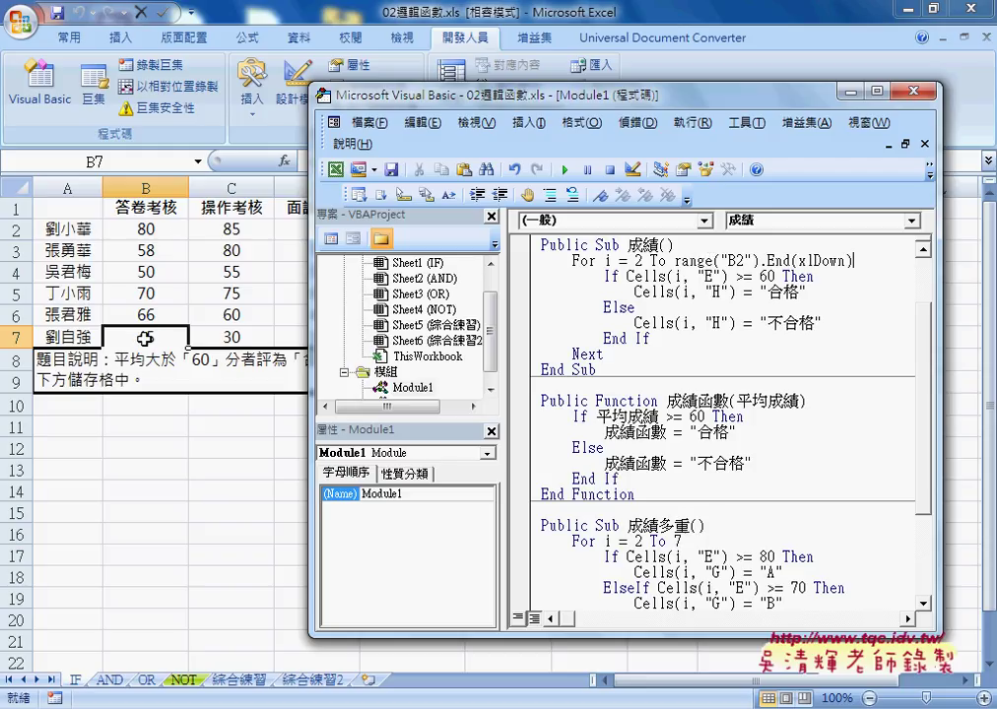
- Append .row so the loop ends at range("B2").End(xlDown).row
left_click_drag(853, 261, 674, 262)
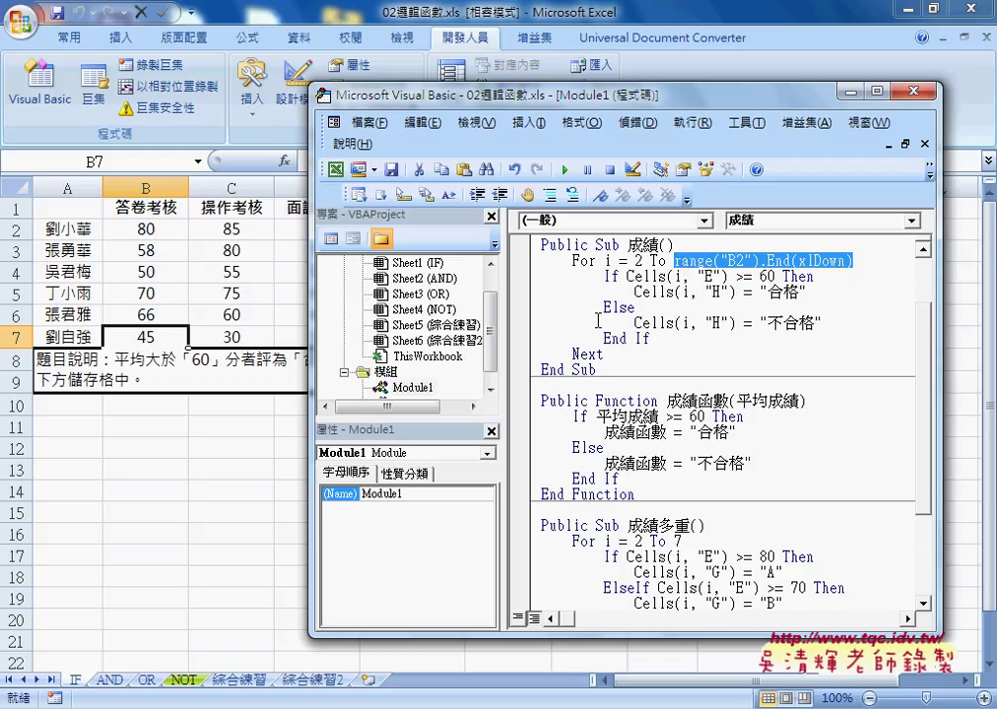
left_click(855, 261)
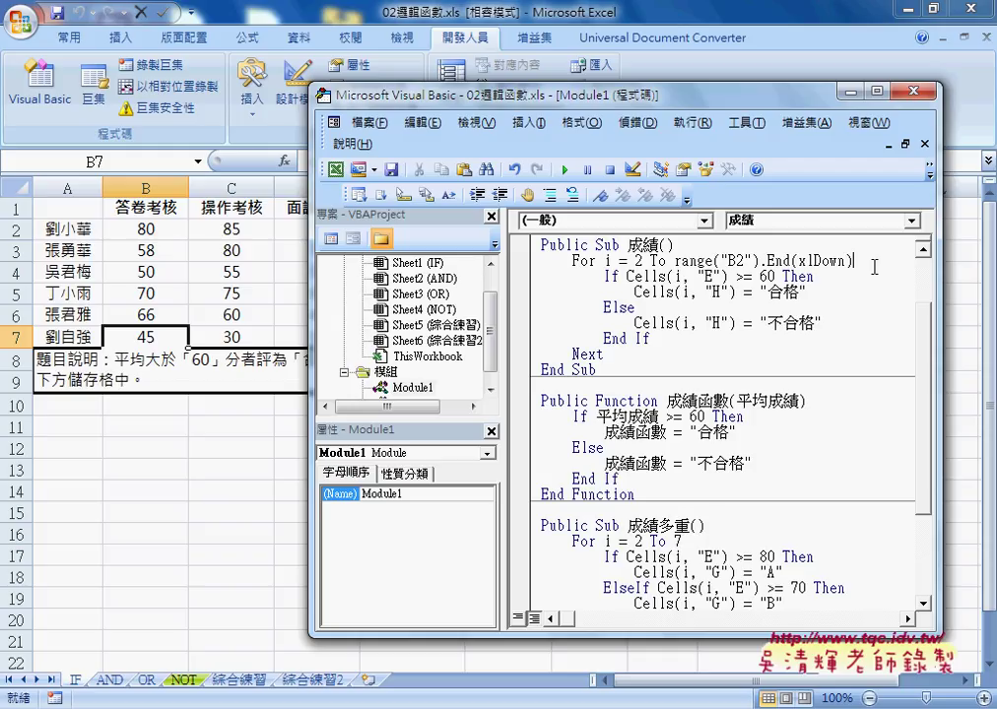
type(".")
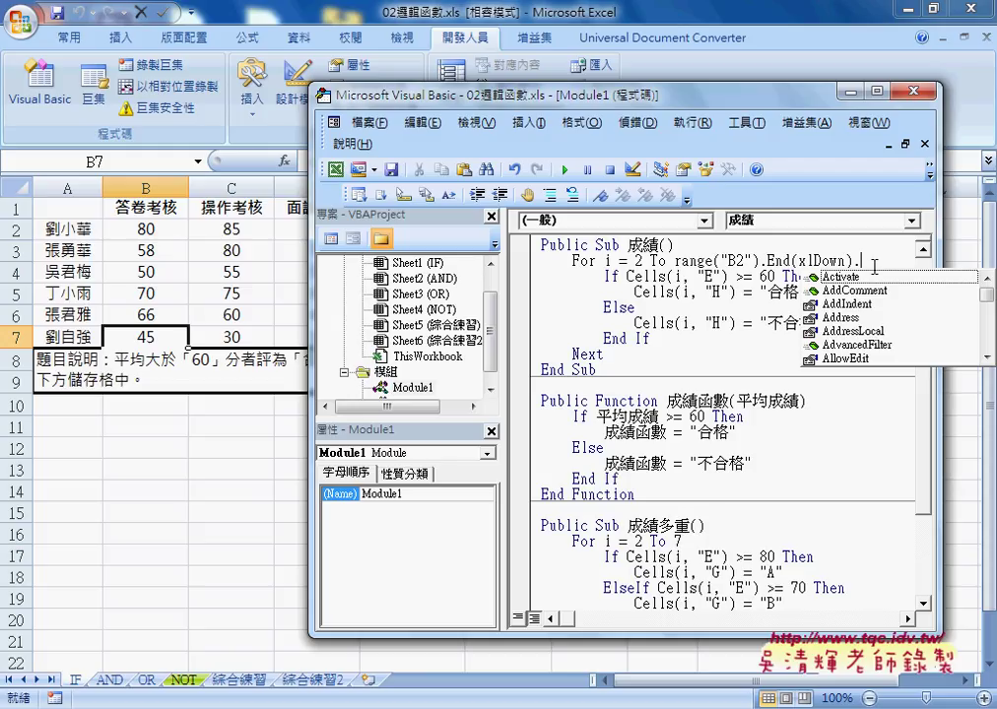
type("rp")
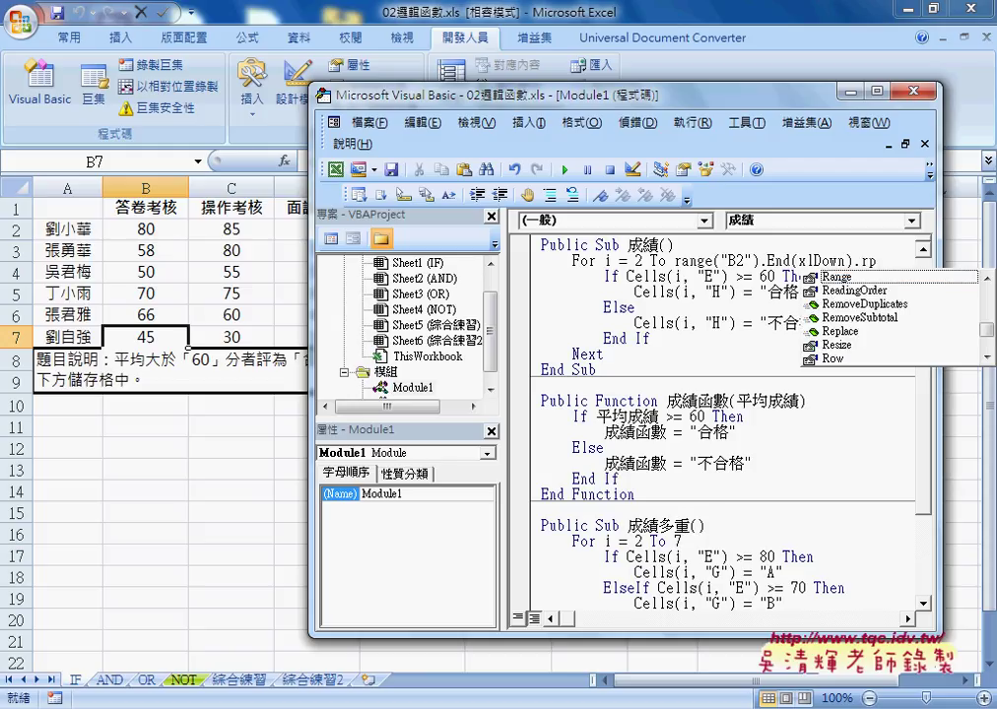
key("BackSpace")
type("ow")
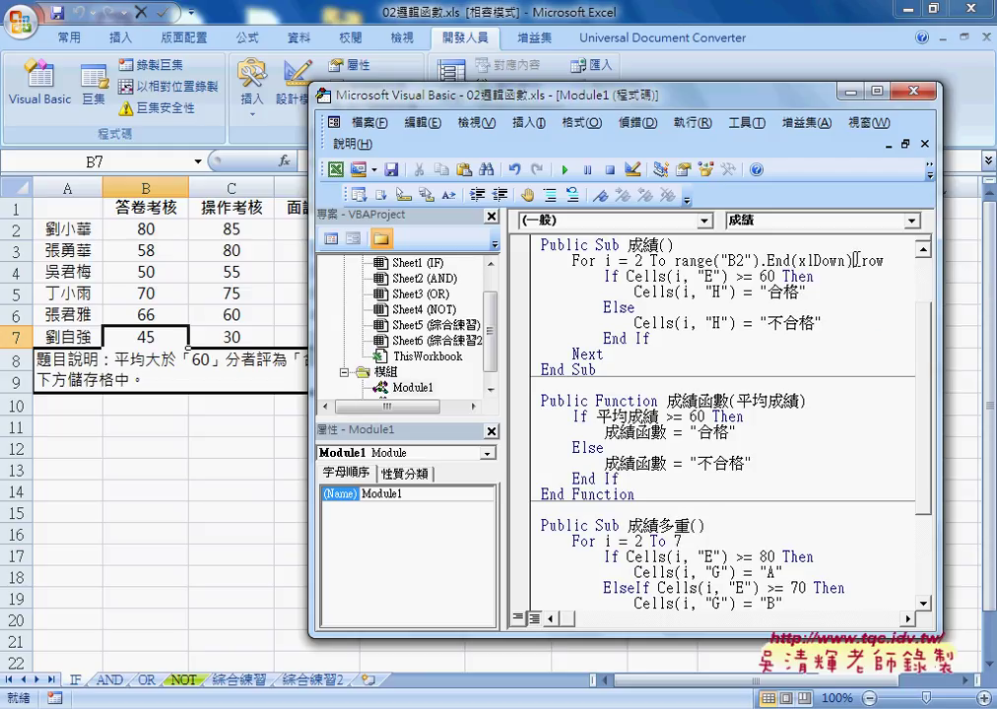
left_click_drag(853, 260, 885, 260)
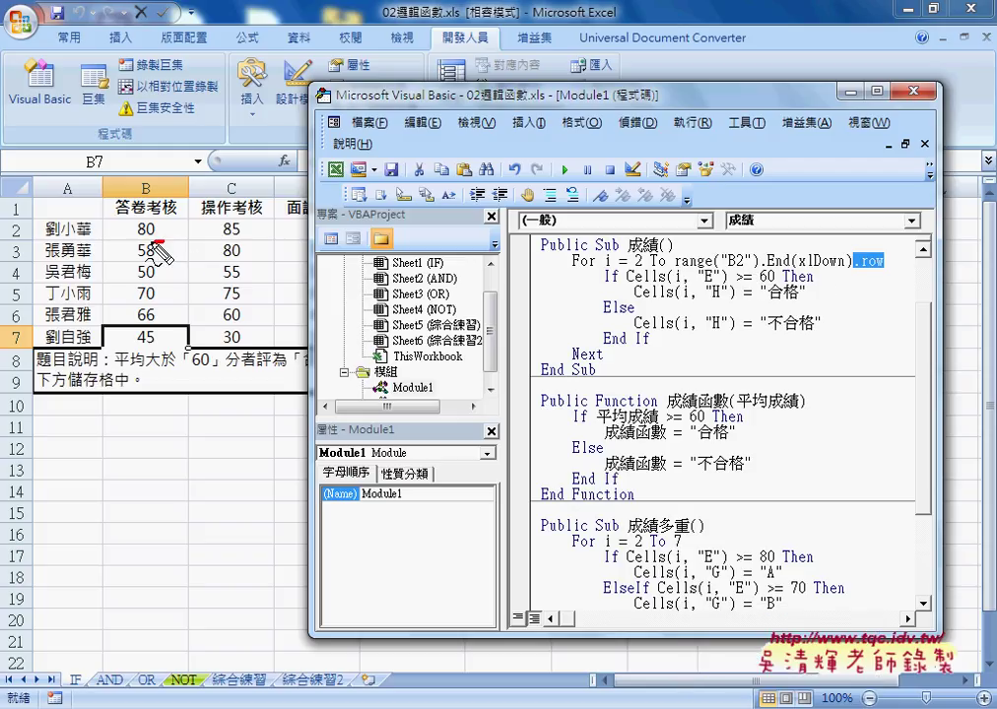
- Draw highlight annotations over the sheet and code, then clear them
mouse_move(158, 219)
left_mouse_down()
mouse_move(178, 236)
mouse_move(148, 337)
mouse_move(163, 329)
left_mouse_up()
left_click_drag(675, 266, 892, 264)
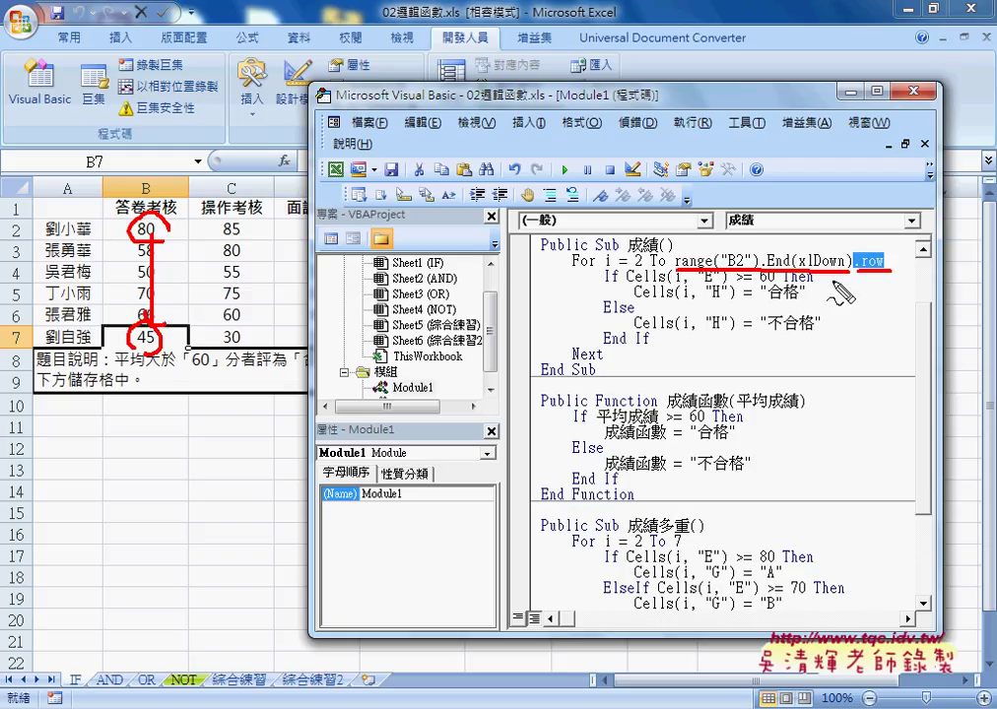
left_click_drag(28, 327, 22, 353)
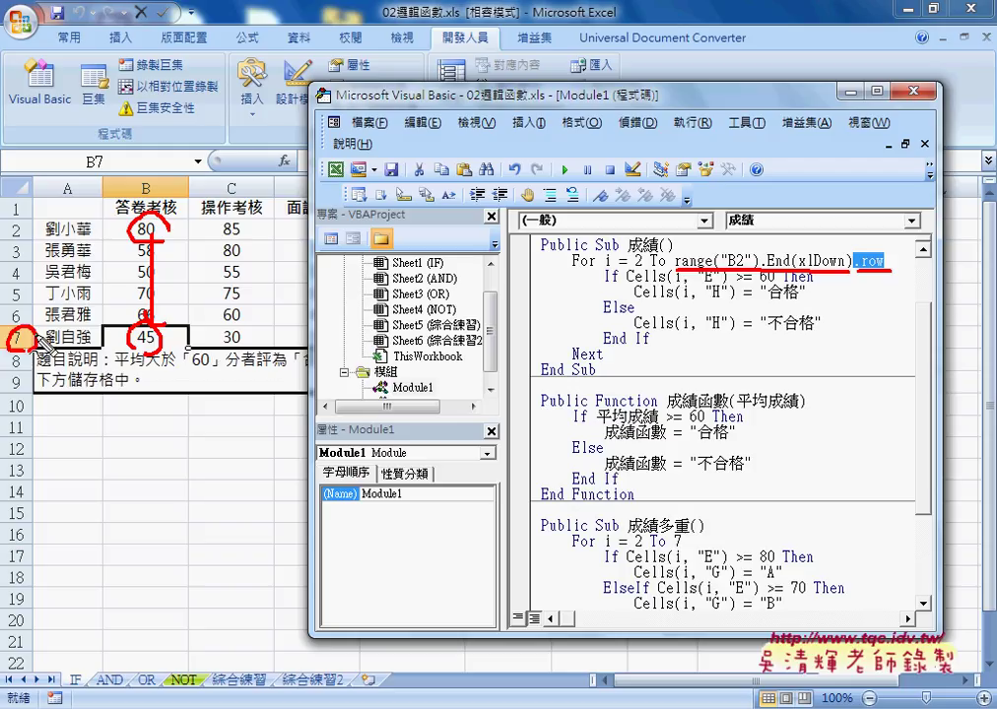
mouse_move(37, 323)
left_mouse_down()
mouse_move(234, 242)
mouse_move(832, 246)
mouse_move(810, 258)
mouse_move(884, 248)
mouse_move(856, 280)
left_mouse_up()
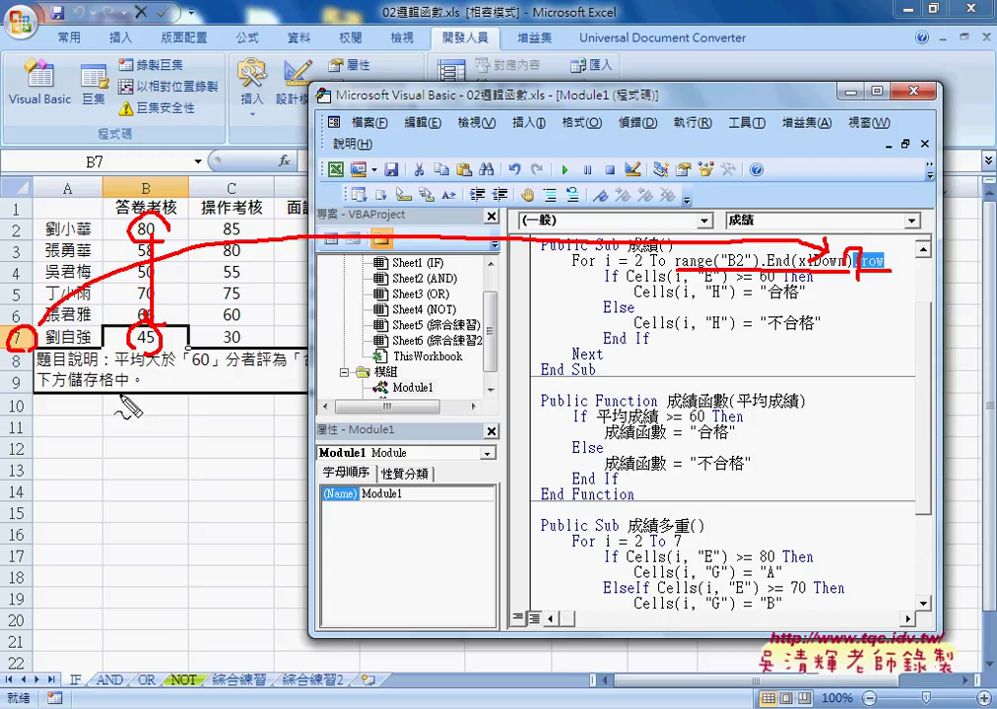
left_click_drag(114, 402, 129, 398)
key("ctrl+z")
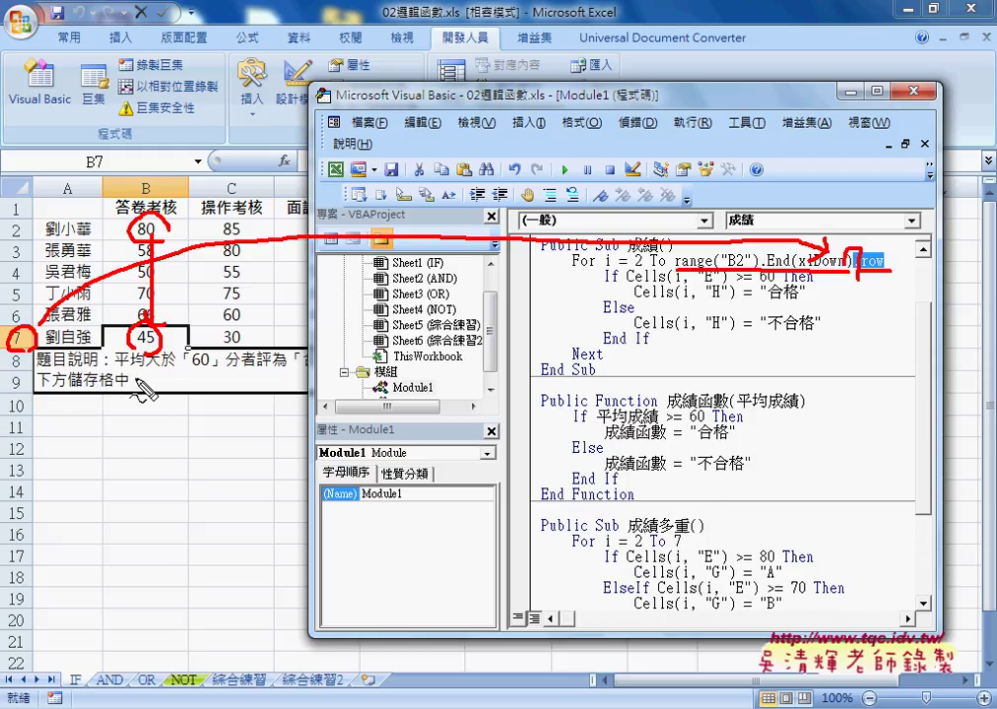
key("Escape")
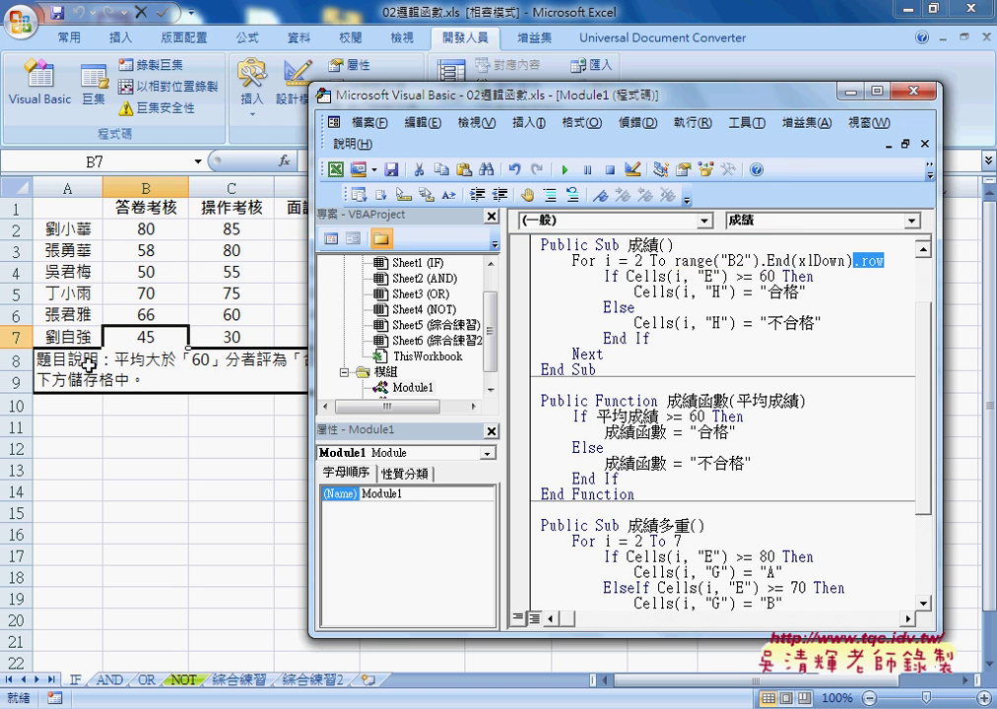
- Insert two whole blank rows above the explanation note with 插入 > 整列, moving it to row 10
left_click(128, 380)
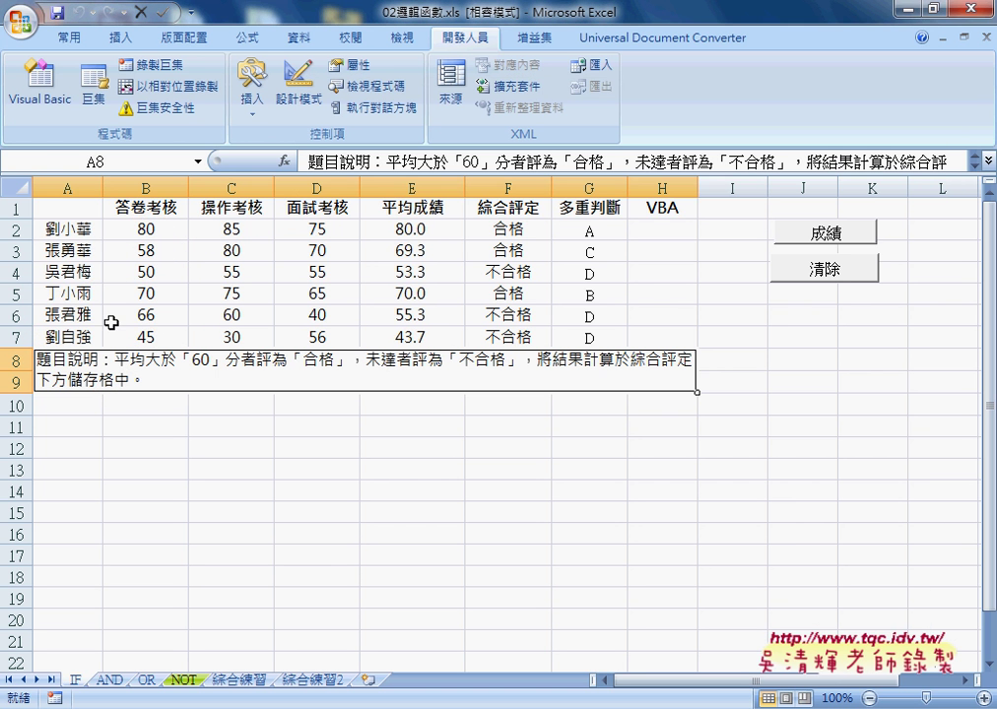
left_click(71, 232)
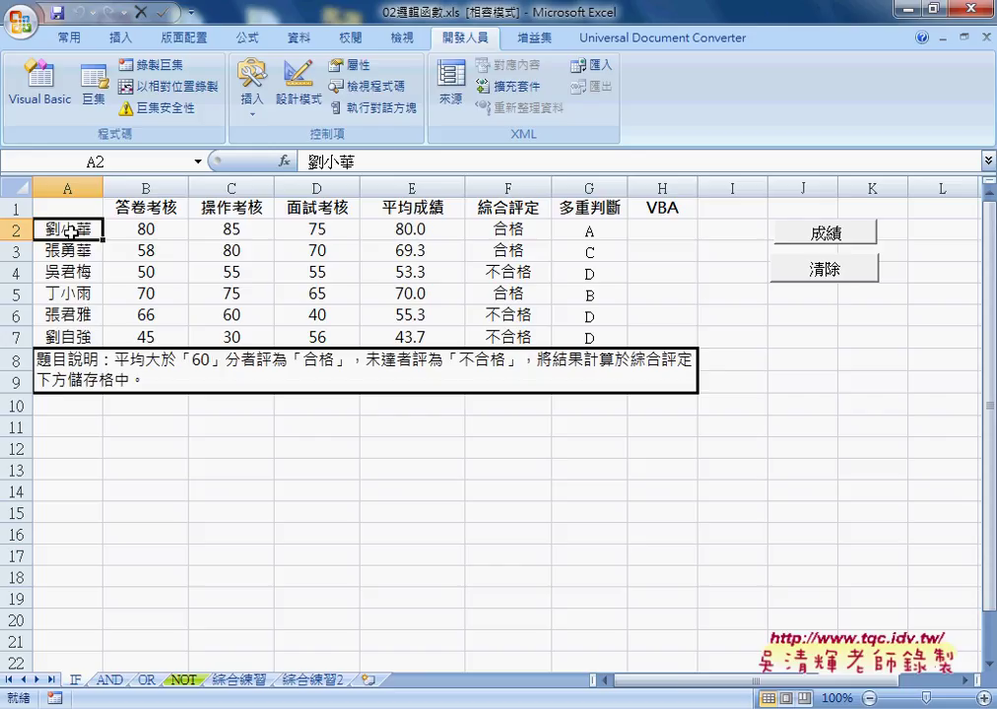
key("ctrl+Down")
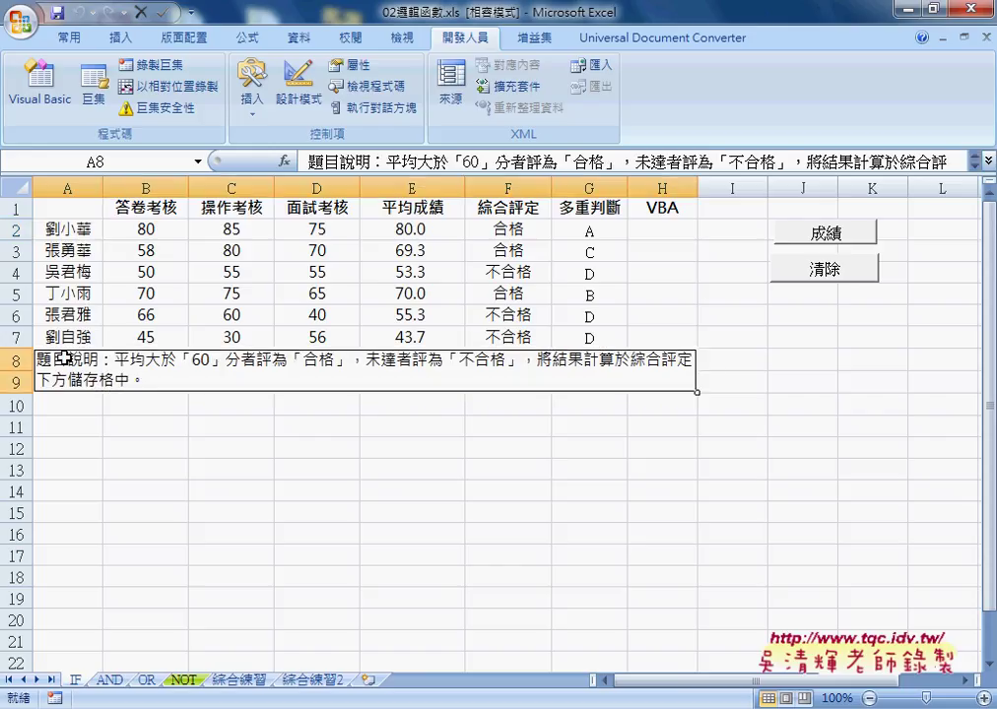
left_click(20, 361)
right_click(71, 361)
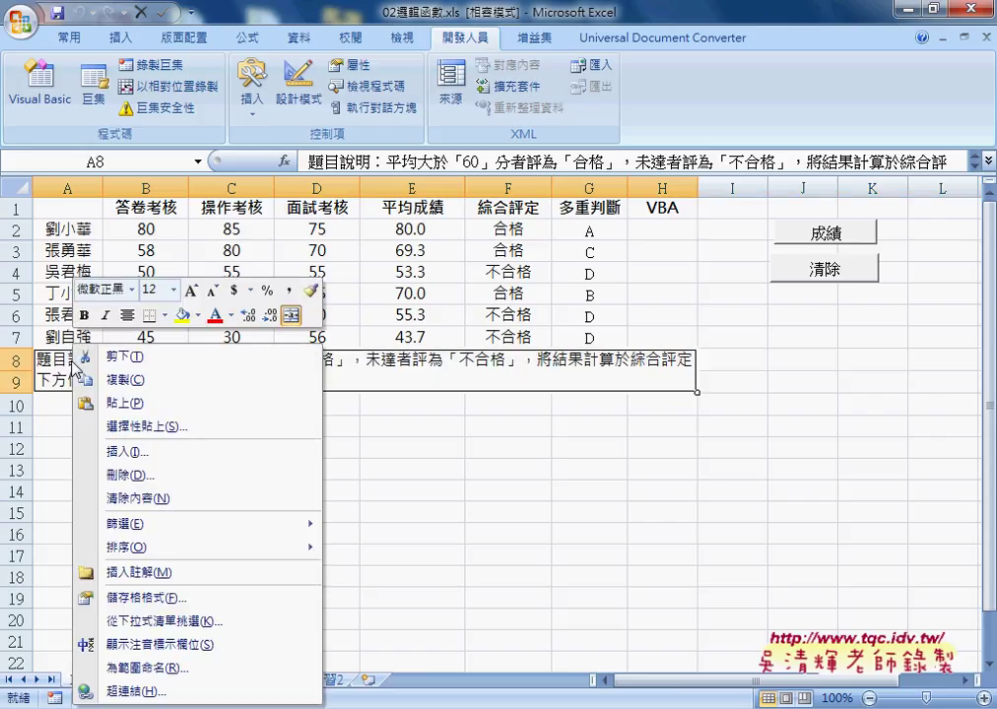
left_click(109, 455)
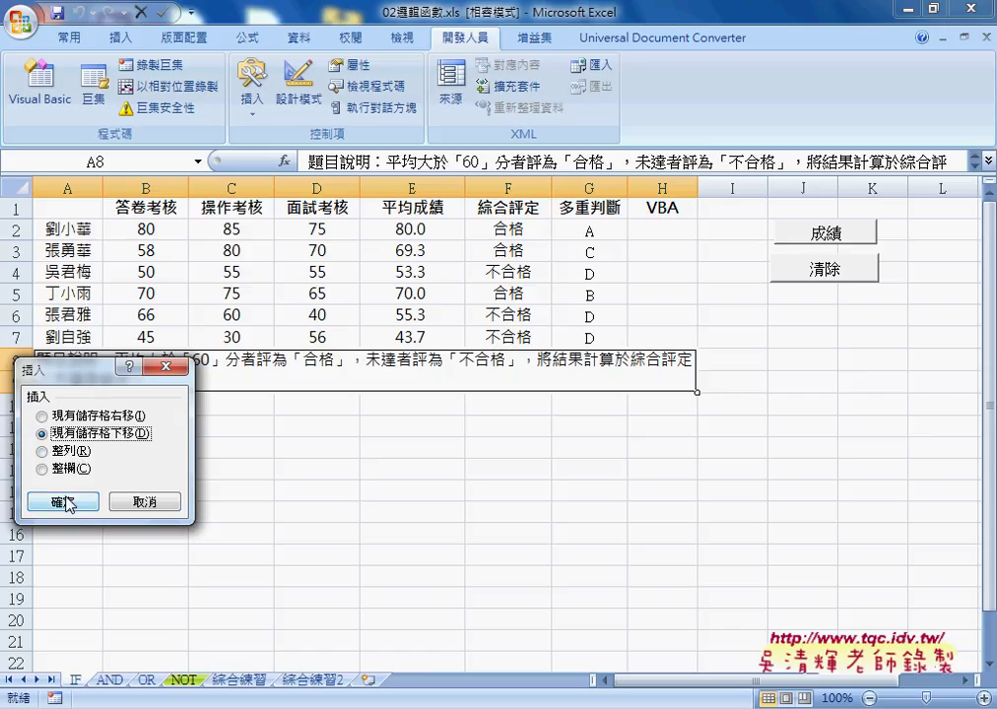
left_click(54, 451)
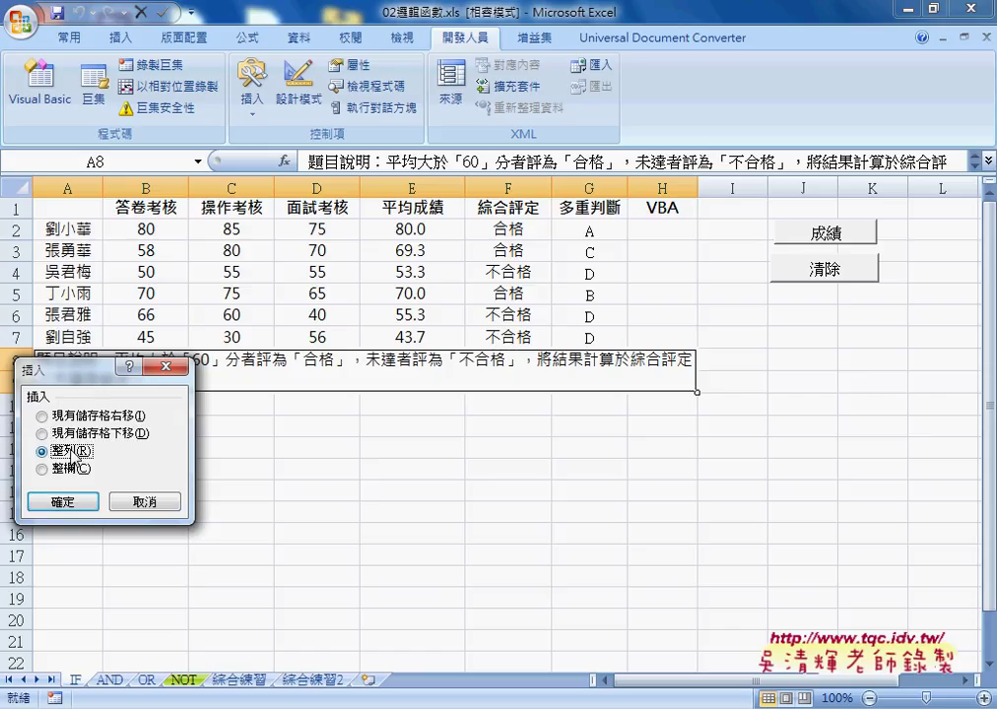
left_click(78, 501)
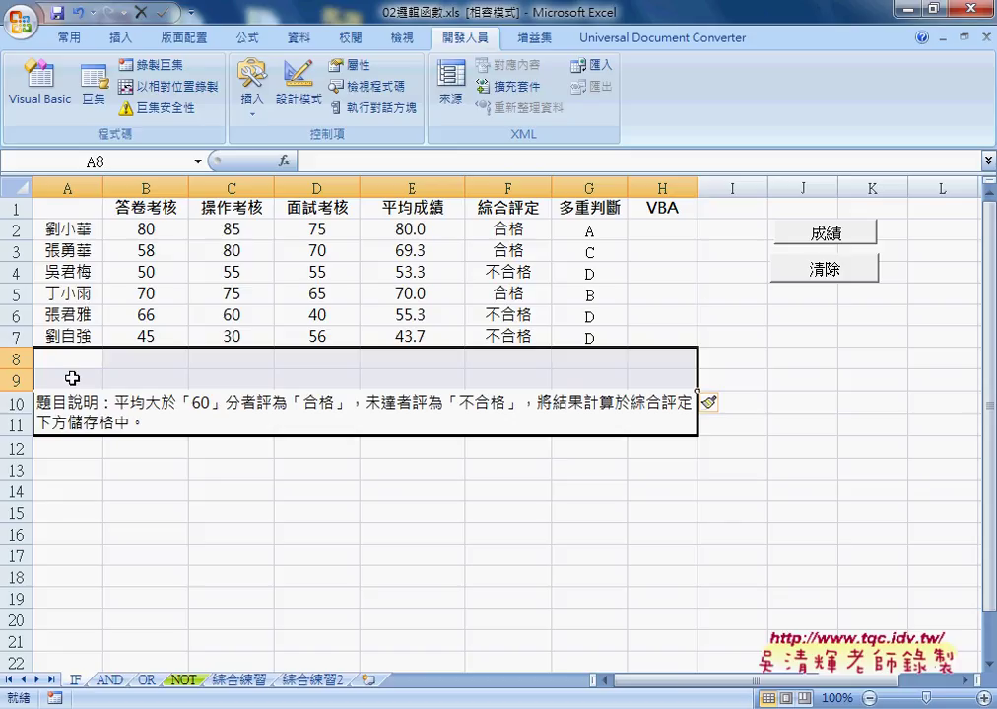
left_click(16, 359)
left_click_drag(67, 228, 578, 339)
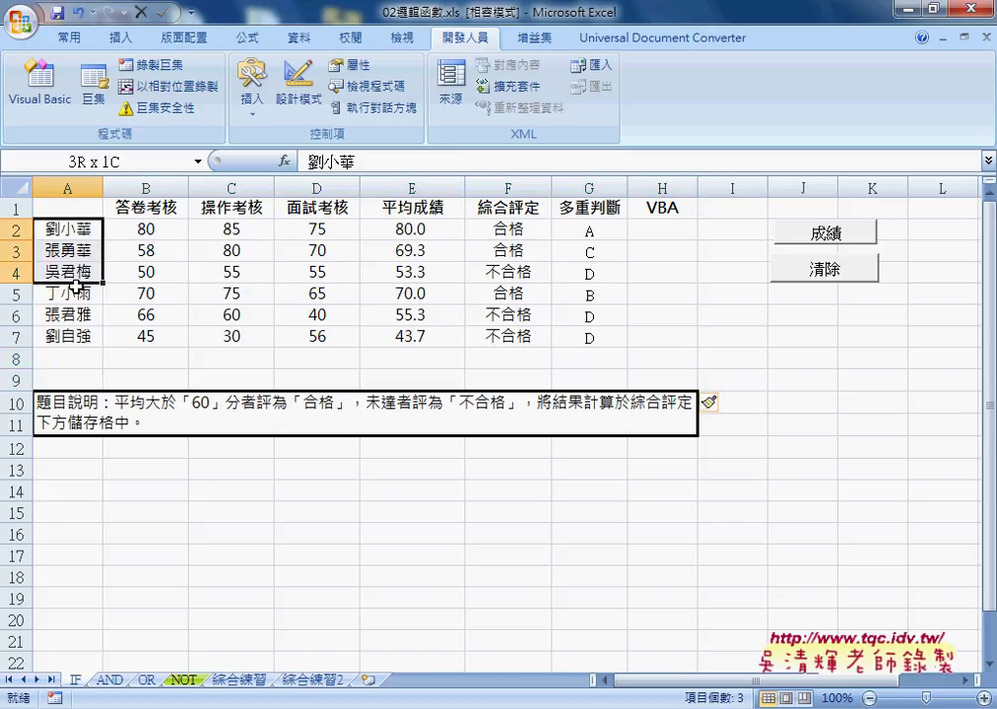
- Return to the VBA editor, select Range("B2").End(xlDown).Row, and drag the window lower
left_click(163, 404)
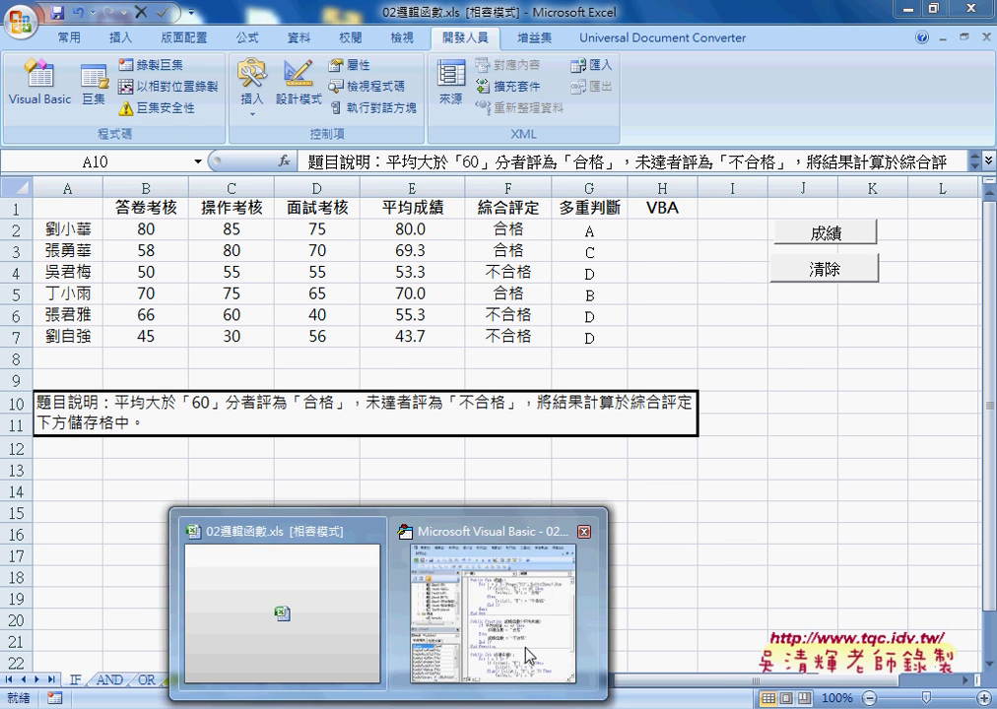
left_click(420, 513)
left_click_drag(673, 260, 877, 264)
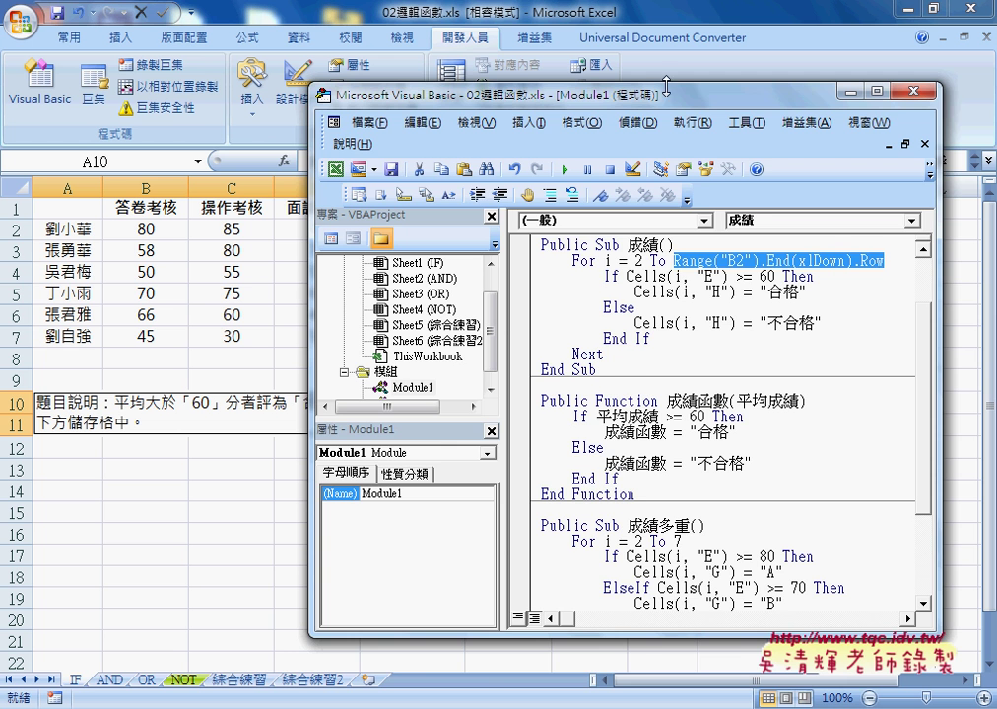
left_click_drag(655, 103, 601, 295)
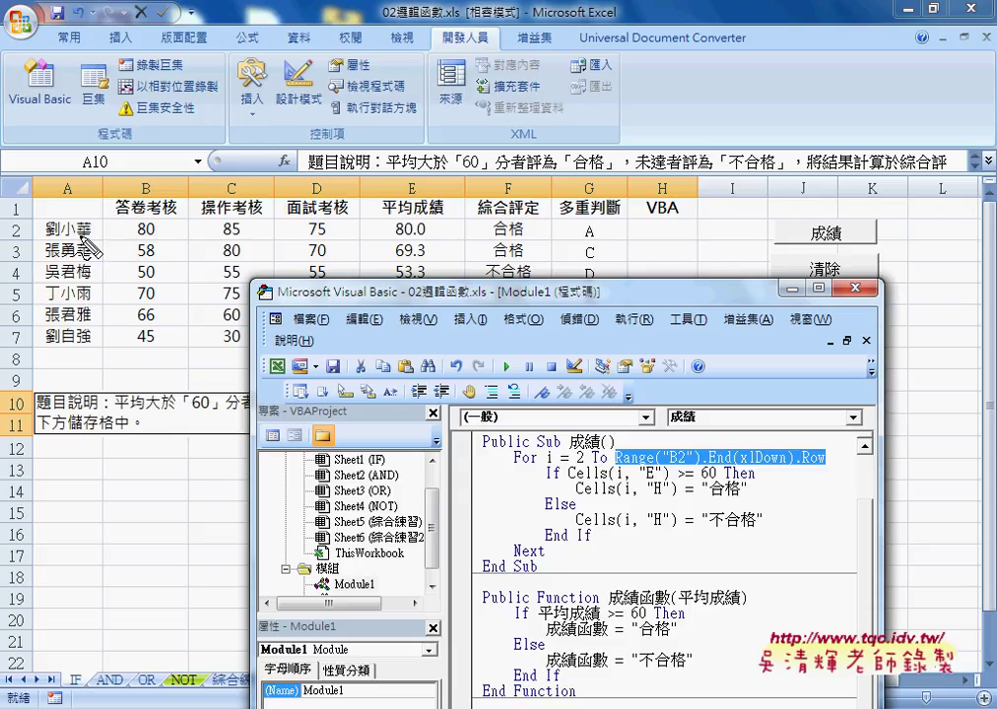
- Mark up the sheet and code with pen annotations, erase them, and move the editor up-left
mouse_move(79, 221)
left_mouse_down()
mouse_move(59, 239)
mouse_move(390, 240)
mouse_move(369, 243)
left_mouse_up()
left_click_drag(591, 219, 618, 229)
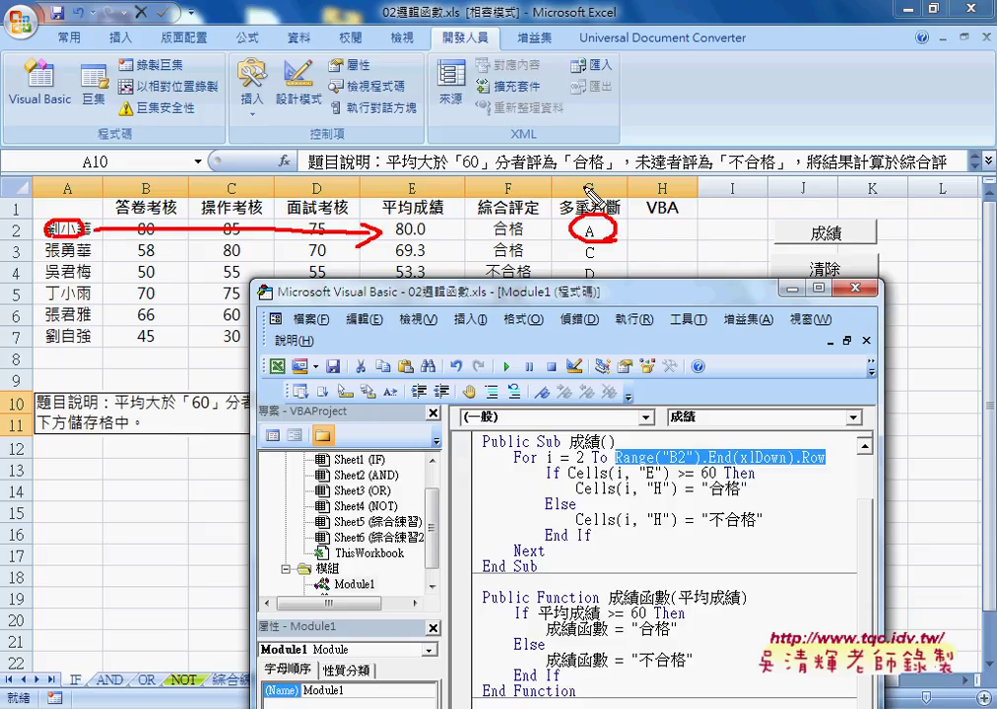
left_click_drag(591, 174, 599, 177)
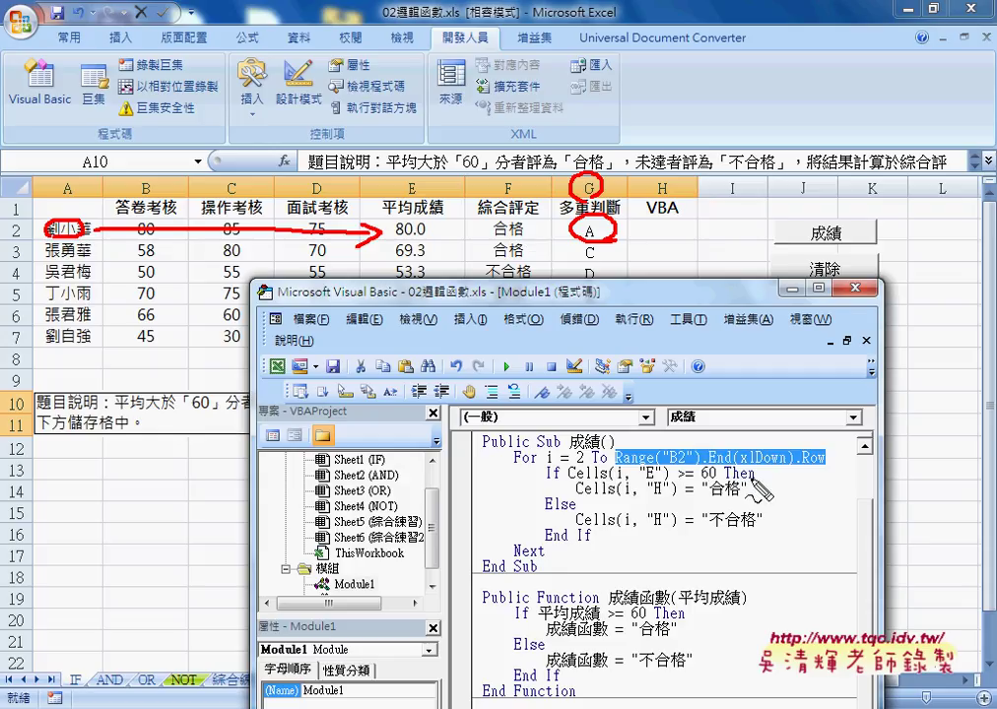
left_click_drag(711, 464, 792, 464)
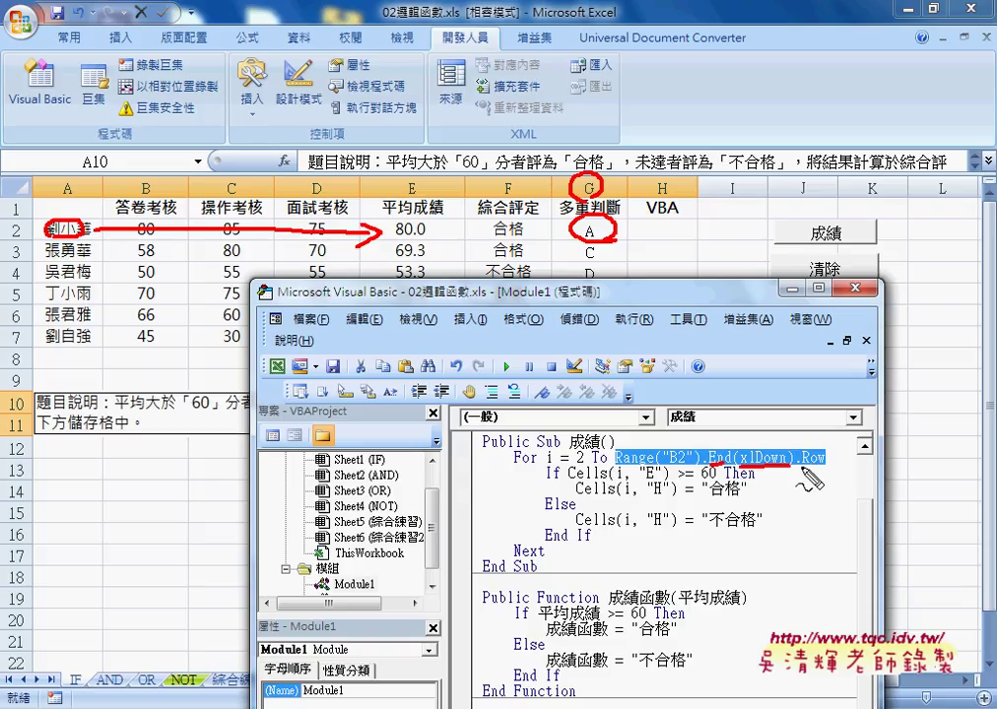
left_click_drag(800, 460, 826, 459)
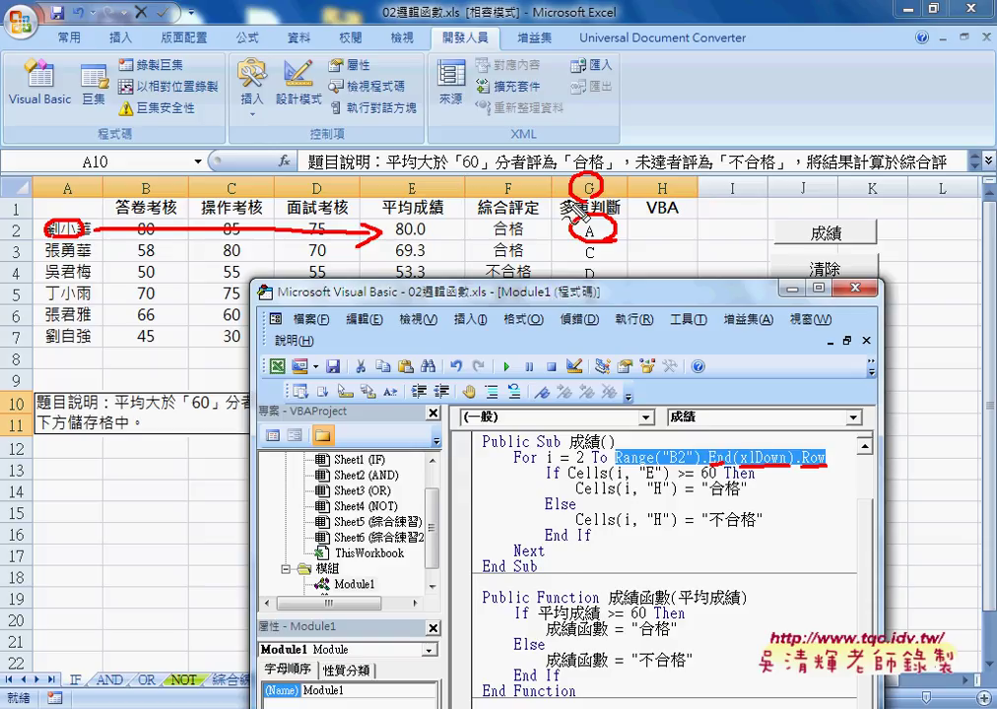
left_click_drag(569, 121, 583, 163)
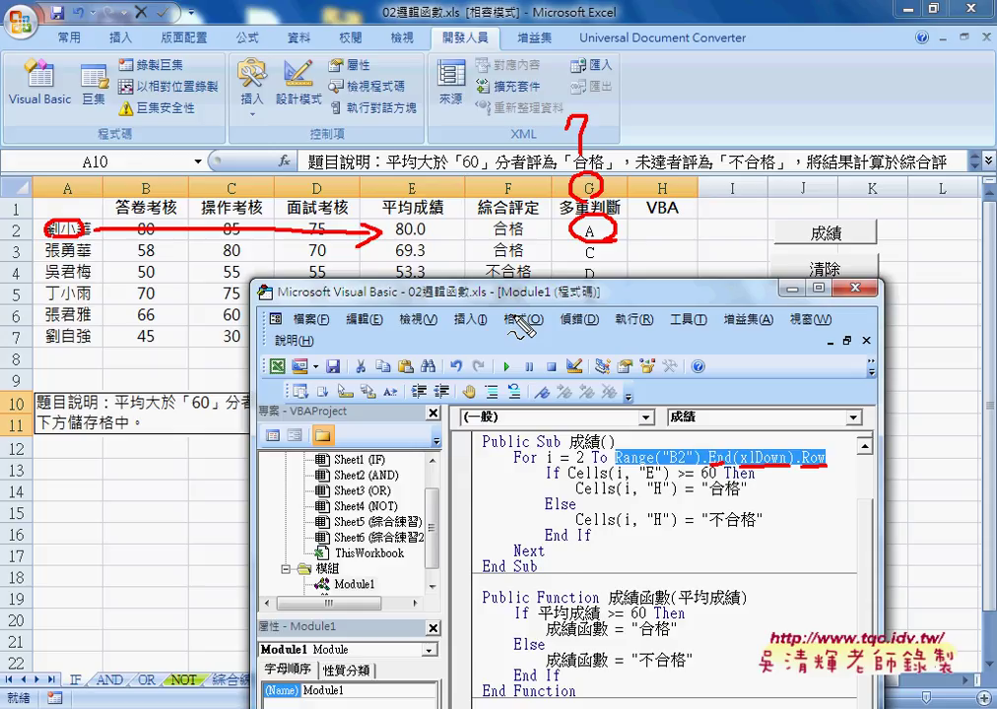
key("Escape")
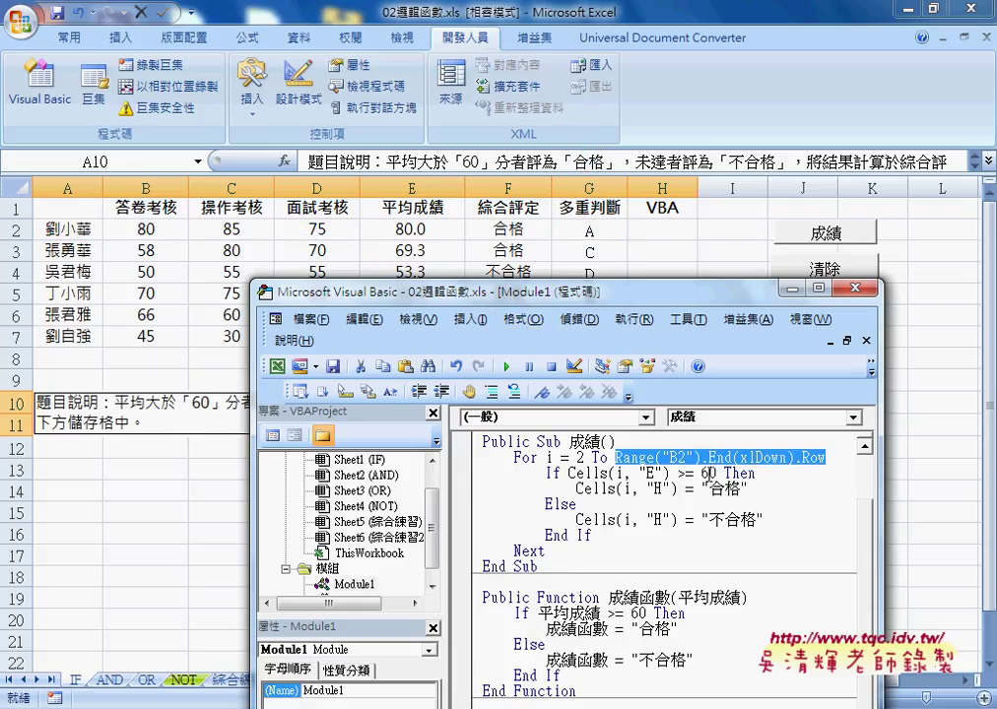
left_click_drag(607, 300, 520, 172)
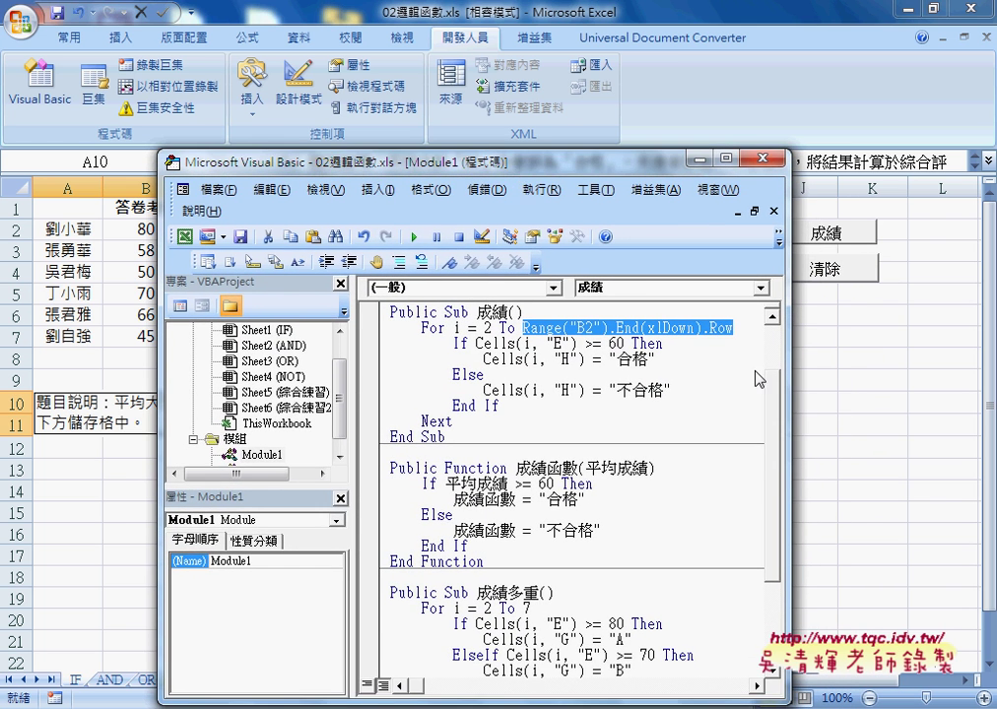
- Enter =成績函數(E2) in H2 via Insert Function's 使用者定義 category, previewing 合格
left_click(877, 402)
left_click(674, 228)
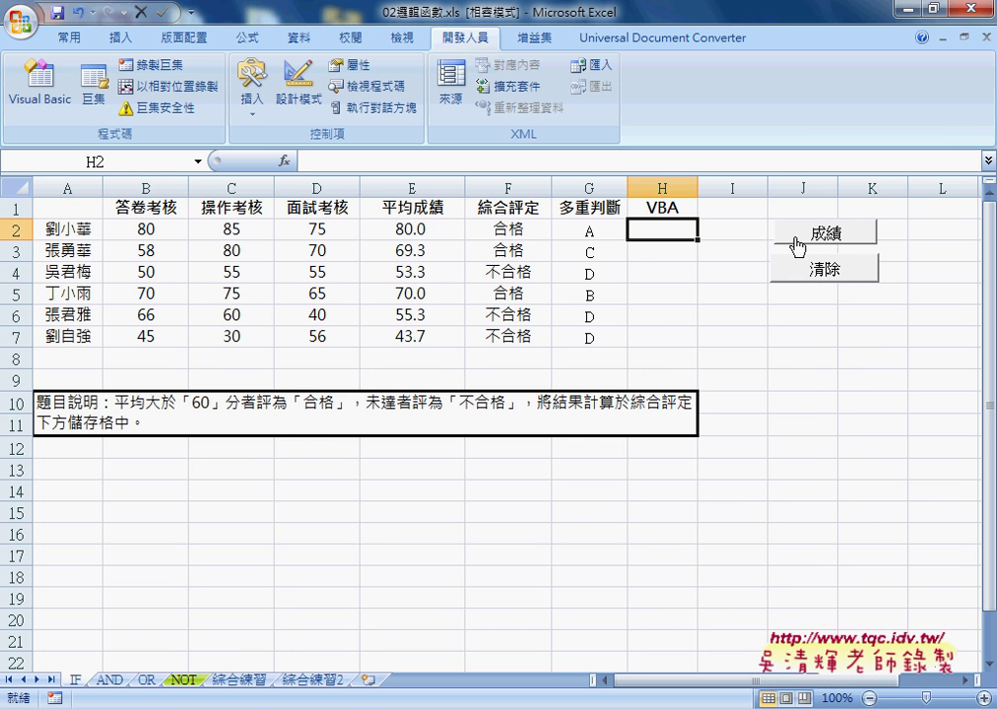
left_click(286, 161)
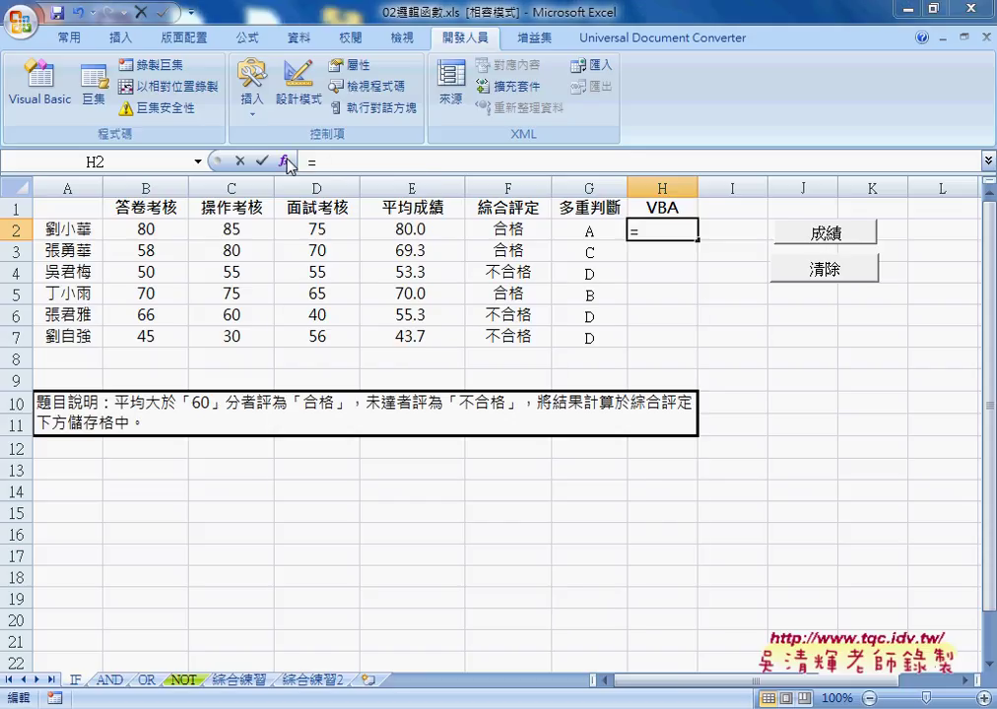
left_click(430, 384)
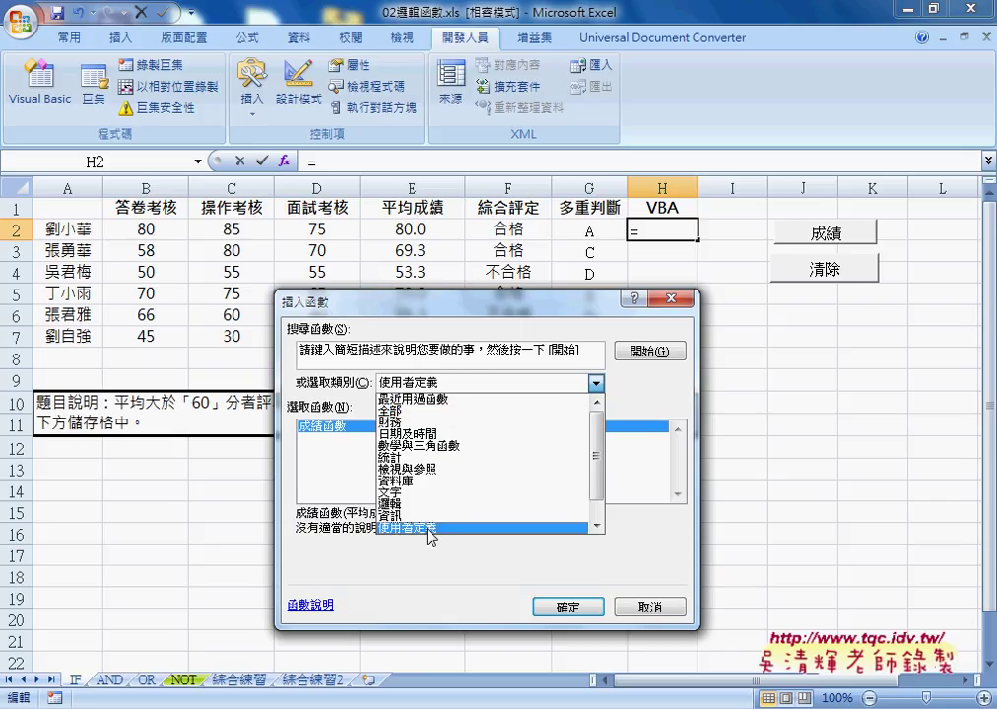
left_click(428, 527)
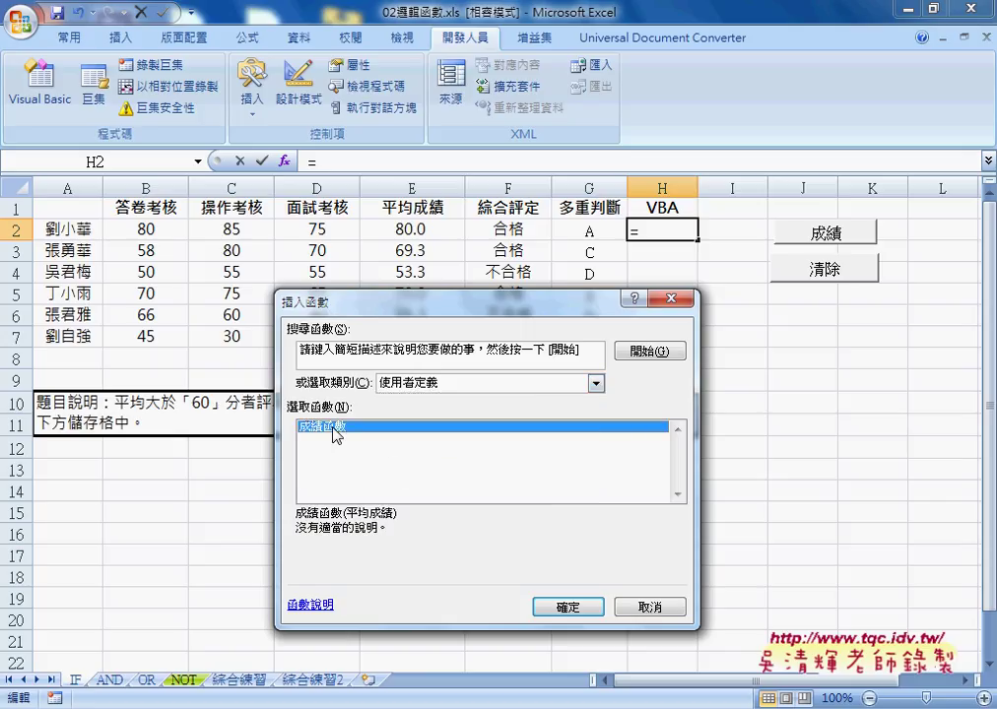
left_click(569, 609)
left_click(434, 230)
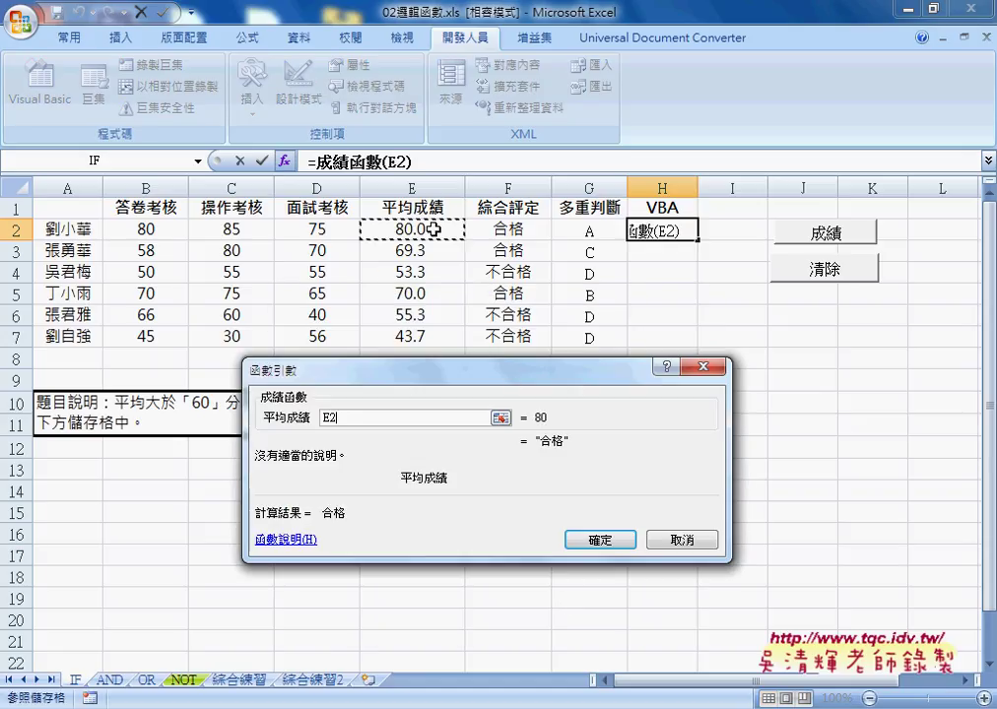